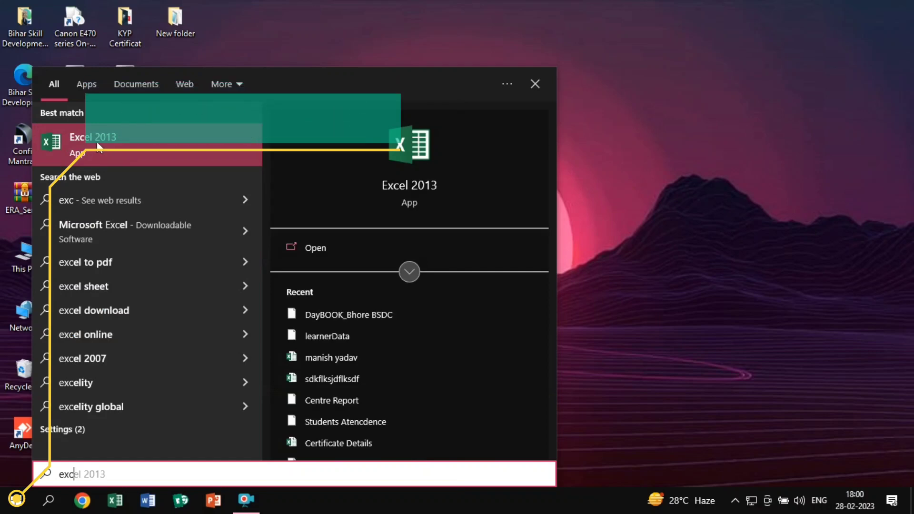
# - Launch Excel 2013 with a blank workbook and close it again
pyautogui.click(98, 143)
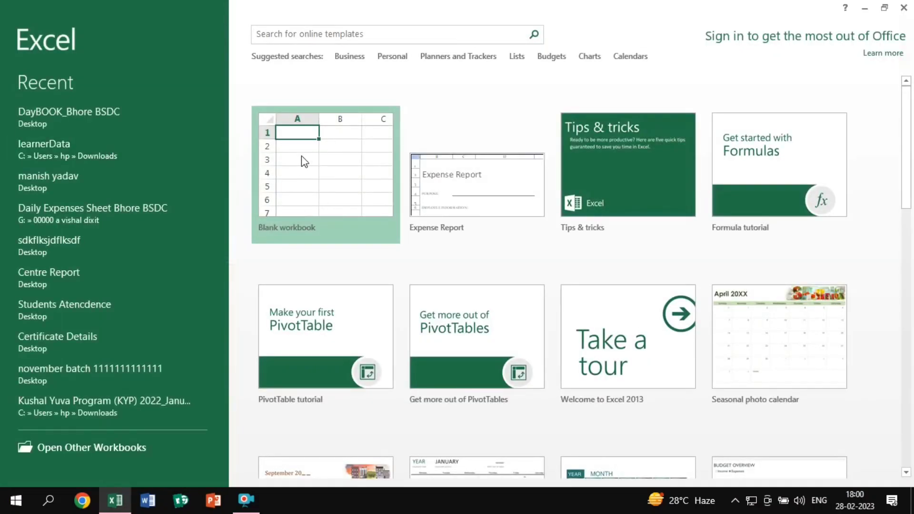
pyautogui.click(319, 164)
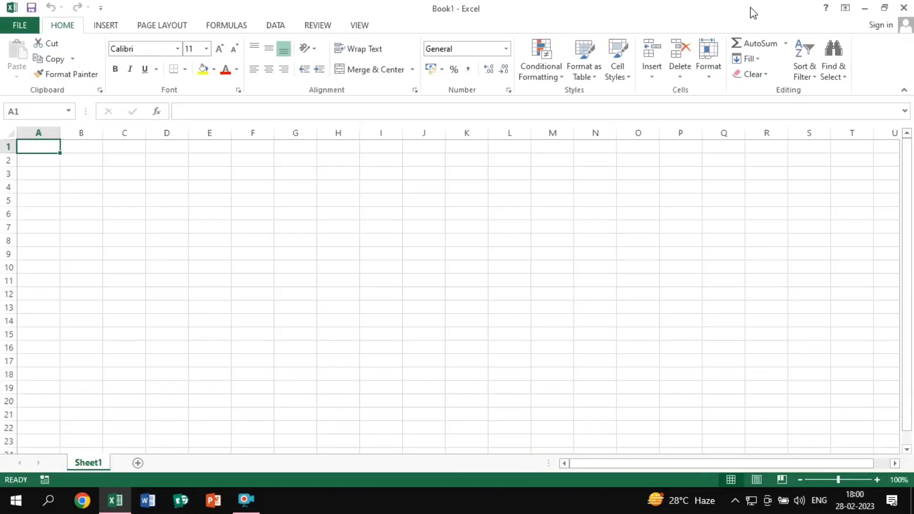
pyautogui.click(904, 7)
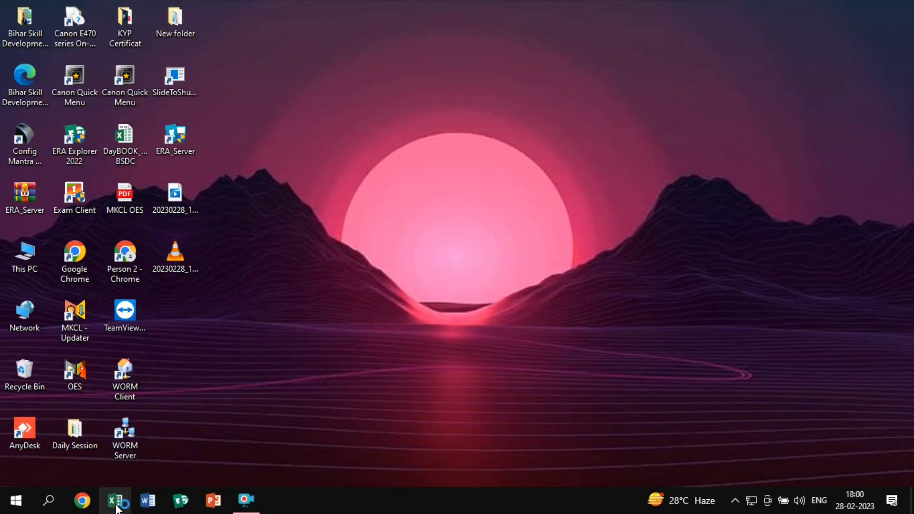
# - Start Excel again and create a new blank workbook
pyautogui.click(115, 502)
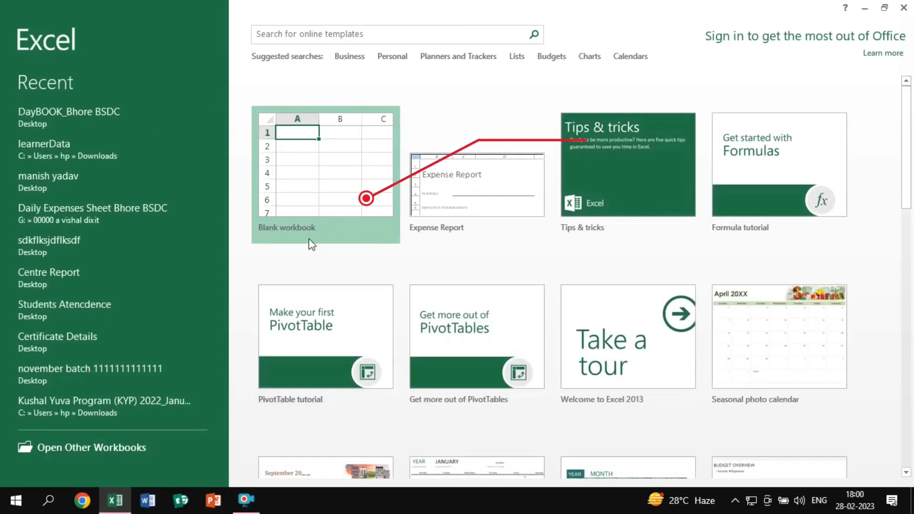
pyautogui.click(323, 150)
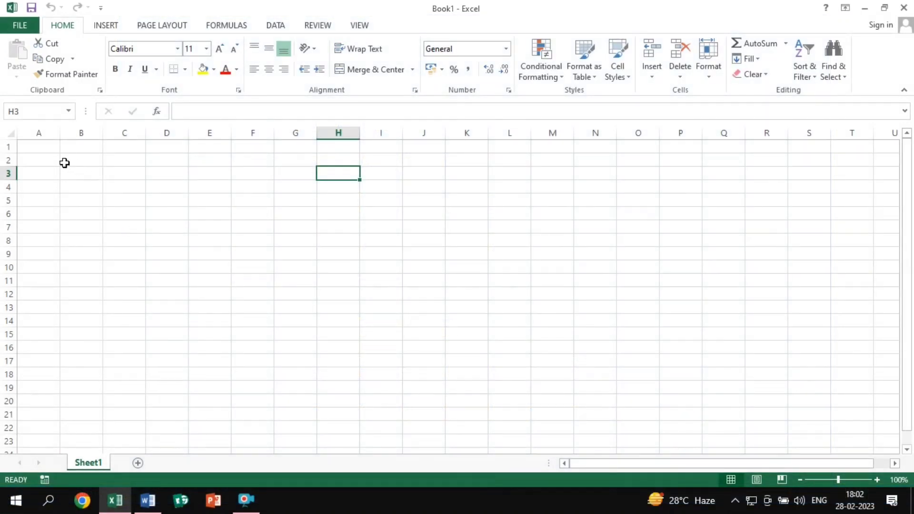
# - Select the whole columns A to E one at a time, and revisit columns A, B and D
pyautogui.click(183, 197)
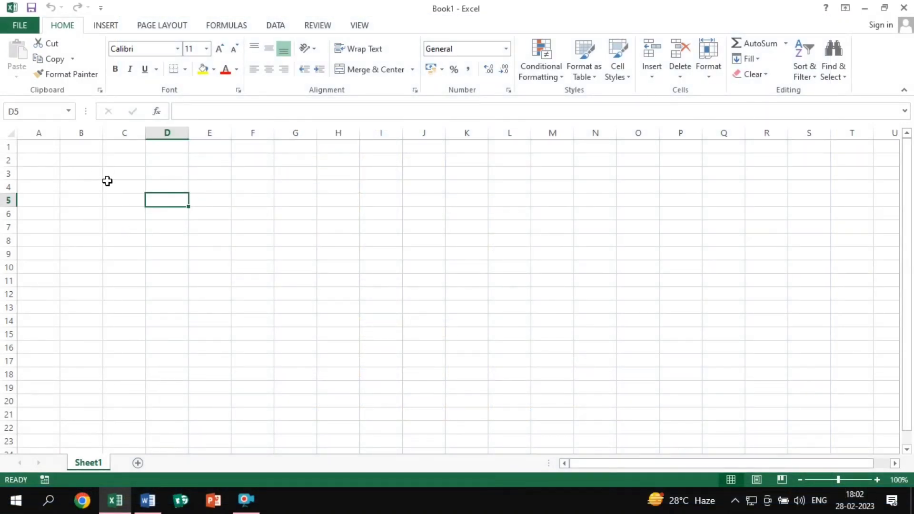
pyautogui.click(40, 132)
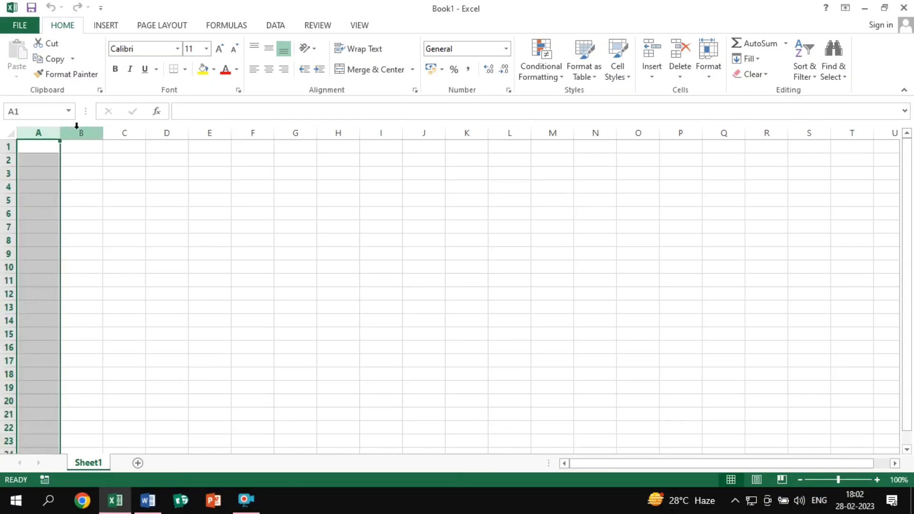
pyautogui.click(81, 133)
pyautogui.click(124, 133)
pyautogui.click(167, 133)
pyautogui.click(209, 133)
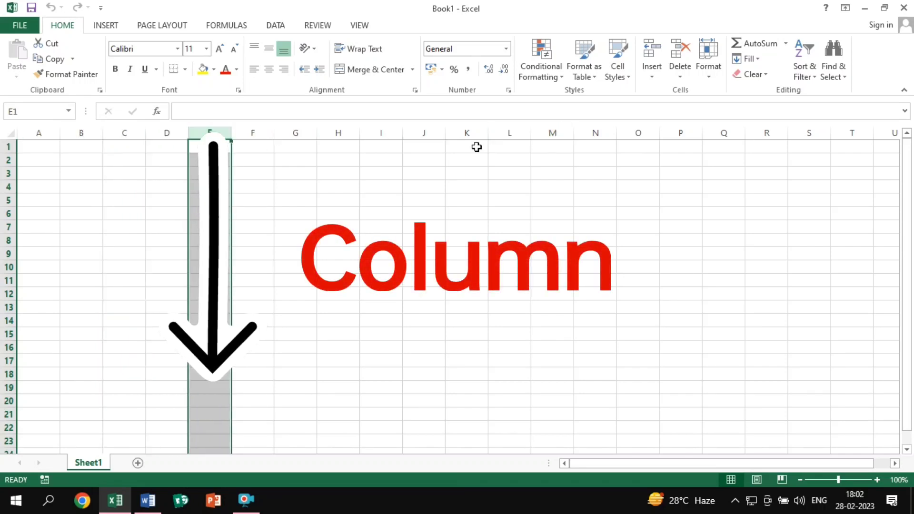
pyautogui.click(48, 145)
pyautogui.click(39, 133)
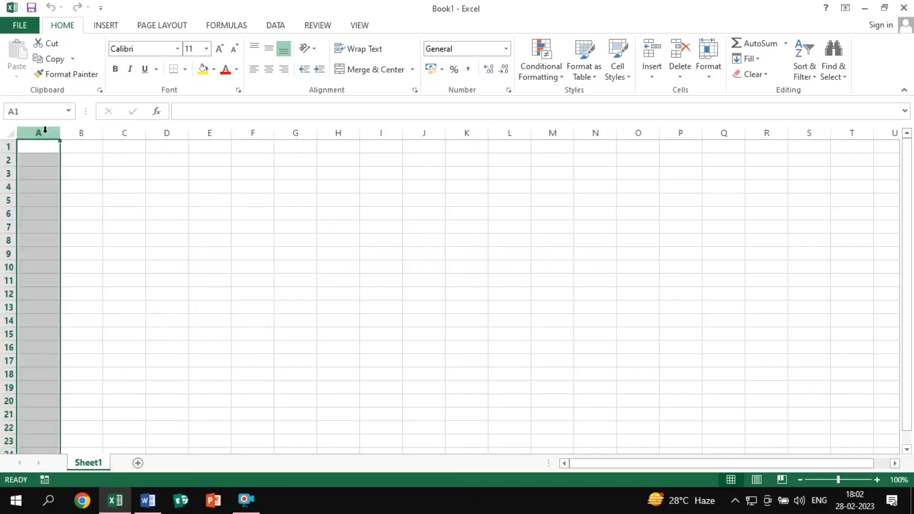
pyautogui.click(81, 132)
pyautogui.click(167, 133)
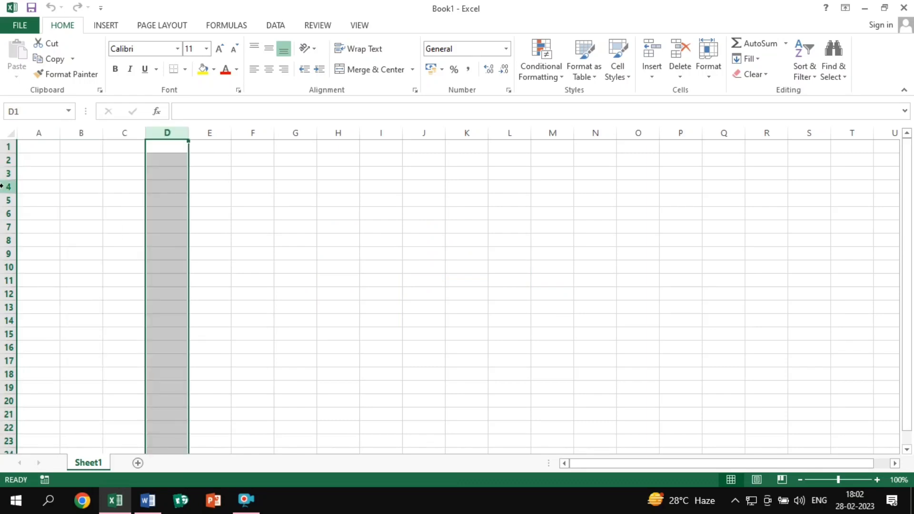
# - Select the whole rows 2, 3, 4 and 5 one at a time
pyautogui.click(11, 161)
pyautogui.click(9, 174)
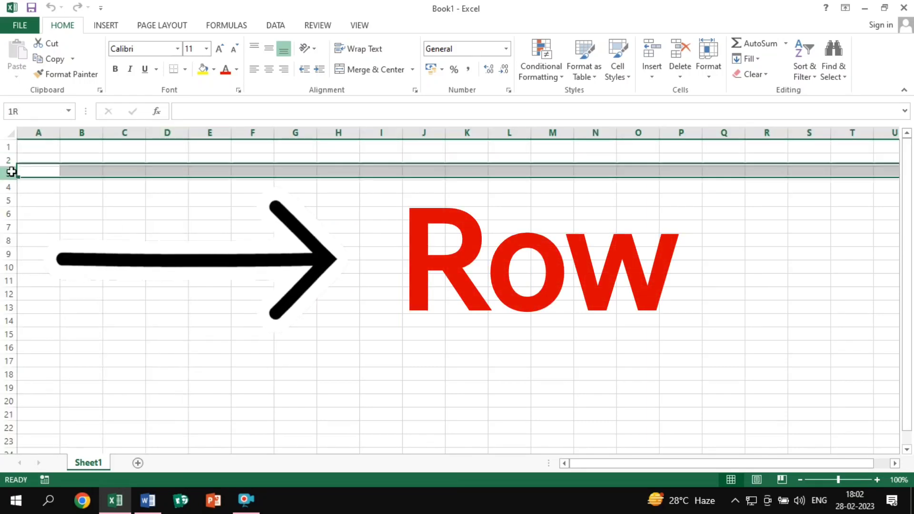
pyautogui.click(9, 187)
pyautogui.click(8, 201)
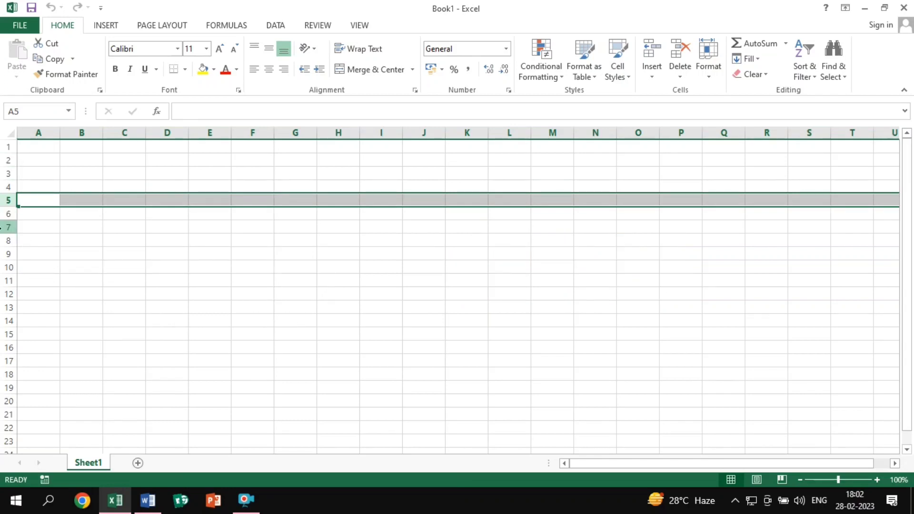
# - Add two new worksheets to the workbook and switch through all three sheets, ending on Sheet3
pyautogui.click(138, 463)
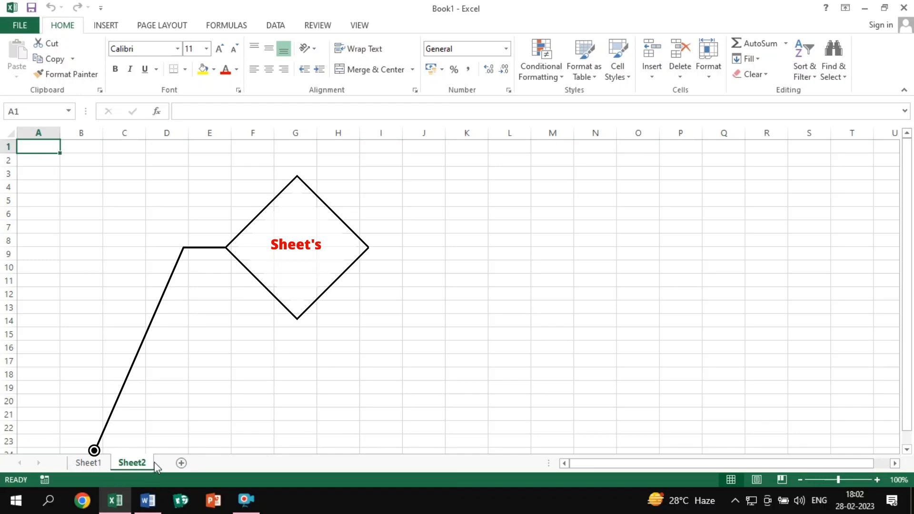
pyautogui.click(181, 463)
pyautogui.click(89, 463)
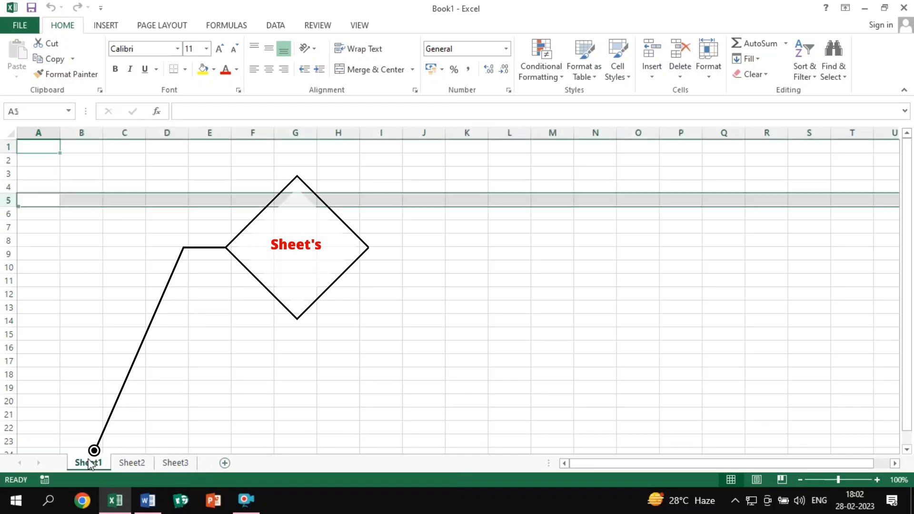
pyautogui.click(129, 463)
pyautogui.click(179, 463)
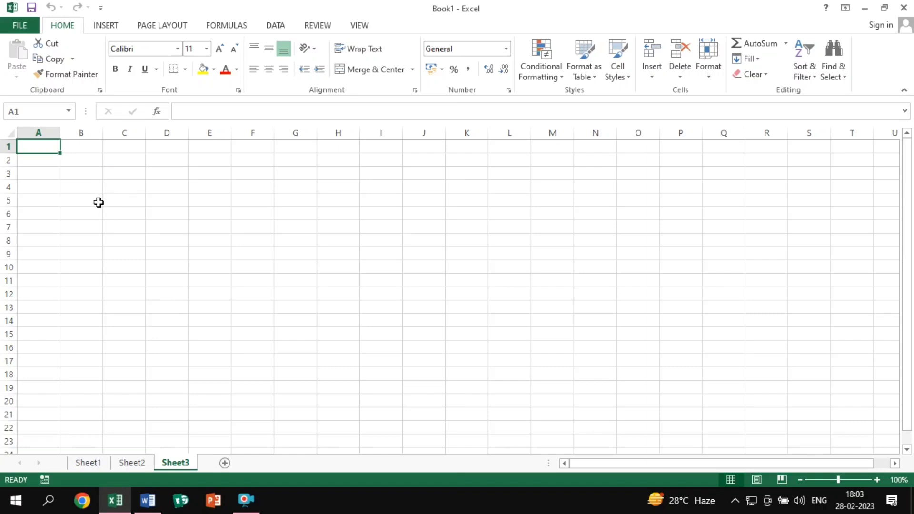
# - Starting from cell A1 of Sheet3, move cell by cell along row 1 as far as column FA
pyautogui.click(68, 174)
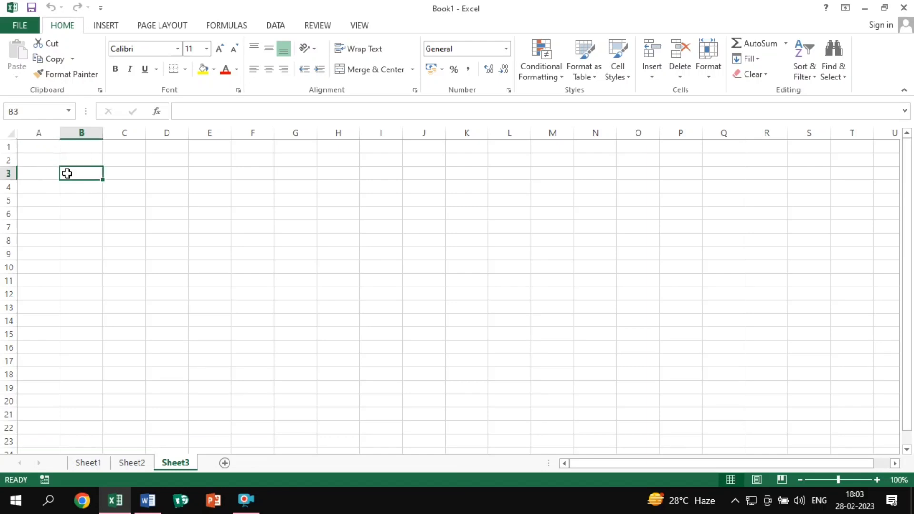
pyautogui.click(36, 149)
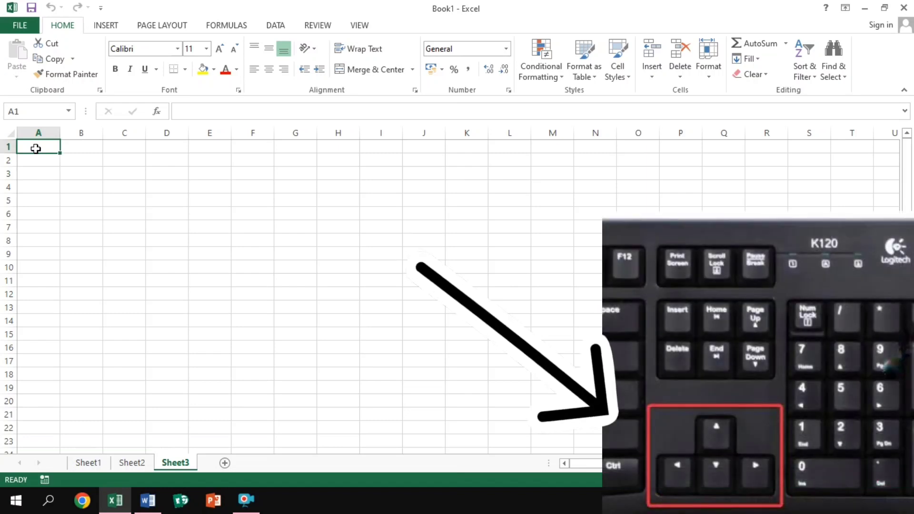
pyautogui.press('Right')
pyautogui.press('Right')
pyautogui.press('Right')
pyautogui.press('Right')
pyautogui.press('Right')
pyautogui.press('Right')
pyautogui.press('Right')
pyautogui.press('Right')
pyautogui.press('Right')
pyautogui.press('Right')
pyautogui.press('Right')
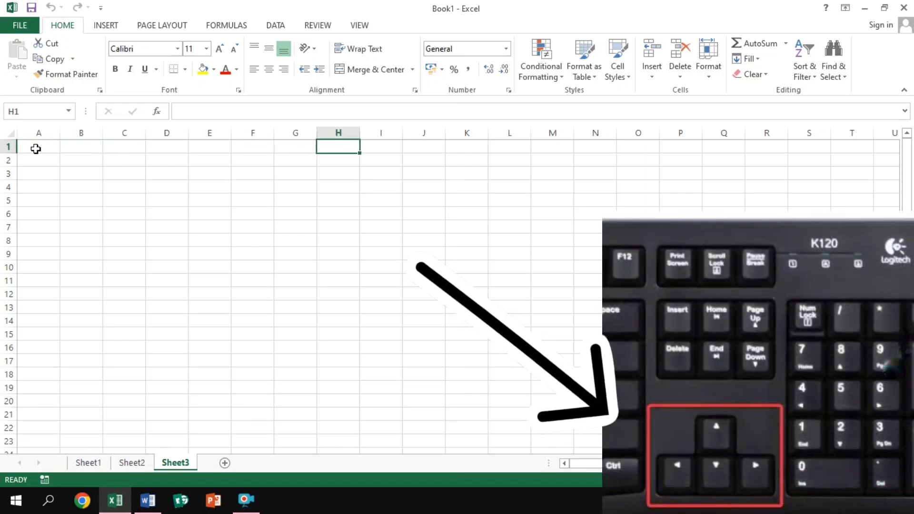
pyautogui.press('Right')
pyautogui.press('Right')
pyautogui.press('Right')
pyautogui.press('Right')
pyautogui.press('Right')
pyautogui.press('Right')
pyautogui.press('Right')
pyautogui.press('Right')
pyautogui.press('Right')
pyautogui.press('Right')
pyautogui.press('Right')
pyautogui.press('Right')
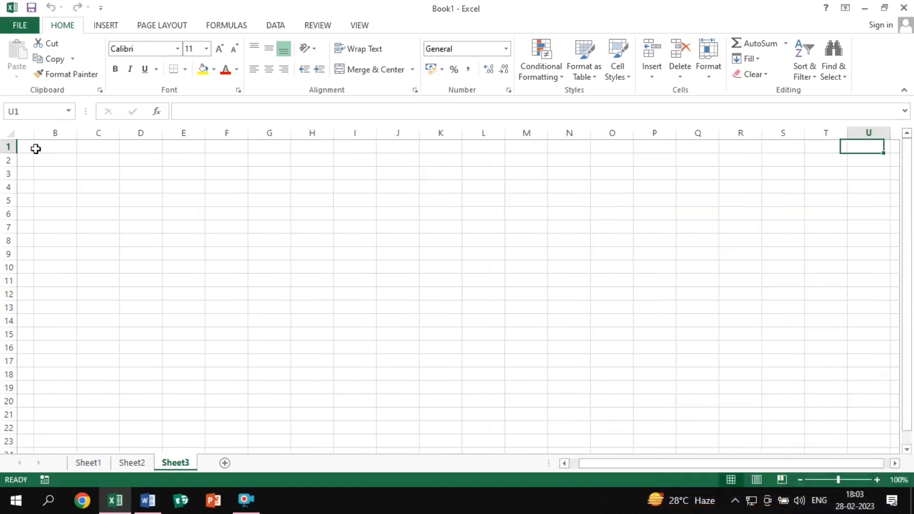
pyautogui.press('Right')
pyautogui.press('Right')
pyautogui.press('Right')
pyautogui.press('Right')
pyautogui.press('Right')
pyautogui.press('Right')
pyautogui.press('Right')
pyautogui.press('Right')
pyautogui.press('Right')
pyautogui.press('Right')
pyautogui.press('Right')
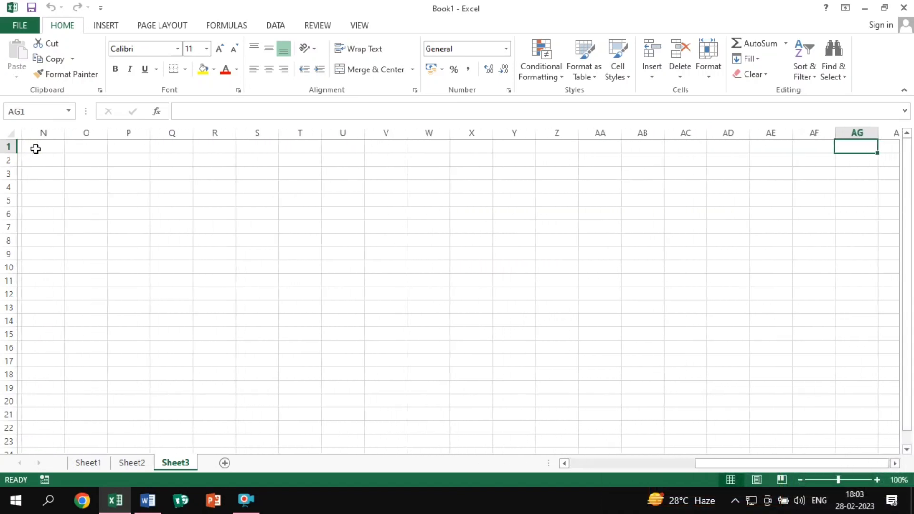
pyautogui.press('Right')
pyautogui.press('Right')
pyautogui.press('Right')
pyautogui.press('Right')
pyautogui.press('Right')
pyautogui.press('Right')
pyautogui.press('Right')
pyautogui.press('Right')
pyautogui.press('Right')
pyautogui.press('Right')
pyautogui.press('Right')
pyautogui.press('Right')
pyautogui.press('Right')
pyautogui.press('Right')
pyautogui.press('Right')
pyautogui.press('Right')
pyautogui.press('Right')
pyautogui.press('Right')
pyautogui.press('Right')
pyautogui.press('Right')
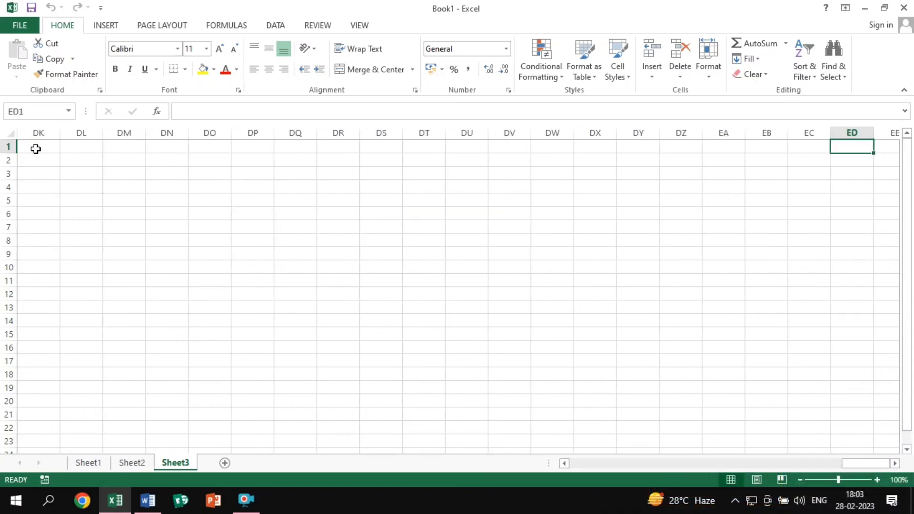
pyautogui.press('Right')
pyautogui.press('Right')
pyautogui.press('Right')
pyautogui.press('Right')
pyautogui.press('Right')
pyautogui.press('Right')
pyautogui.press('Right')
pyautogui.press('Right')
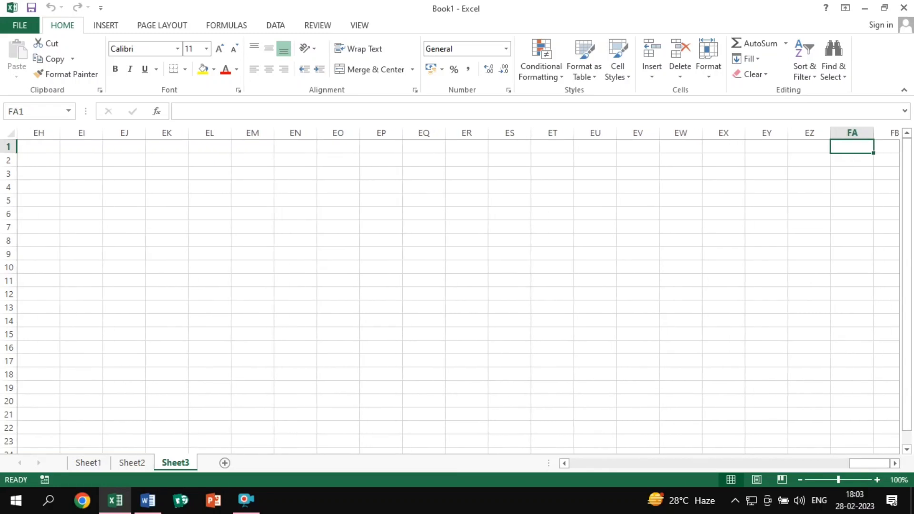
# - Move back along row 1 from column FA to cell A1
pyautogui.press('Left')
pyautogui.press('Left')
pyautogui.press('Left')
pyautogui.press('Left')
pyautogui.press('Left')
pyautogui.press('Left')
pyautogui.press('Left')
pyautogui.press('Left')
pyautogui.press('Left')
pyautogui.press('Left')
pyautogui.press('Left')
pyautogui.press('Left')
pyautogui.press('Left')
pyautogui.press('Left')
pyautogui.press('Left')
pyautogui.press('Left')
pyautogui.press('Left')
pyautogui.press('Left')
pyautogui.press('Left')
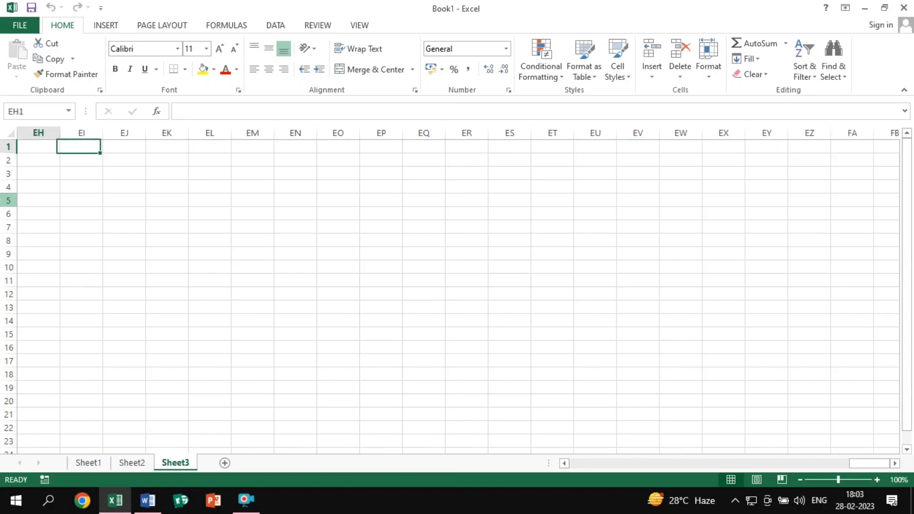
pyautogui.press('Left')
pyautogui.press('Left')
pyautogui.press('Left')
pyautogui.press('Left')
pyautogui.press('Left')
pyautogui.press('Left')
pyautogui.press('Left')
pyautogui.press('Left')
pyautogui.press('Left')
pyautogui.press('Left')
pyautogui.press('Left')
pyautogui.press('Left')
pyautogui.press('Left')
pyautogui.press('Left')
pyautogui.press('Left')
pyautogui.press('Left')
pyautogui.press('Left')
pyautogui.press('Left')
pyautogui.press('Left')
pyautogui.press('Left')
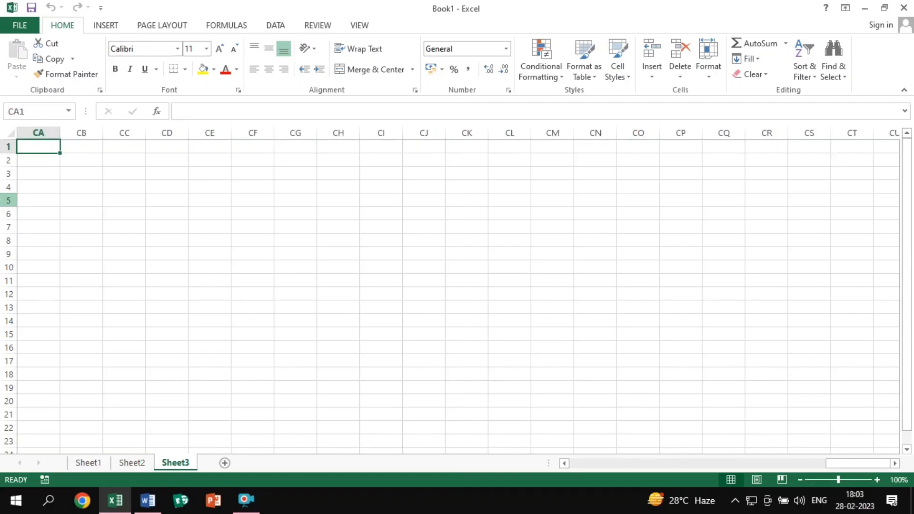
pyautogui.press('Left')
pyautogui.press('Left')
pyautogui.press('Left')
pyautogui.press('Left')
pyautogui.press('Left')
pyautogui.press('Left')
pyautogui.press('Left')
pyautogui.press('Left')
pyautogui.press('Left')
pyautogui.press('Left')
pyautogui.press('Left')
pyautogui.press('Left')
pyautogui.press('Left')
pyautogui.press('Left')
pyautogui.press('Left')
pyautogui.press('Home')
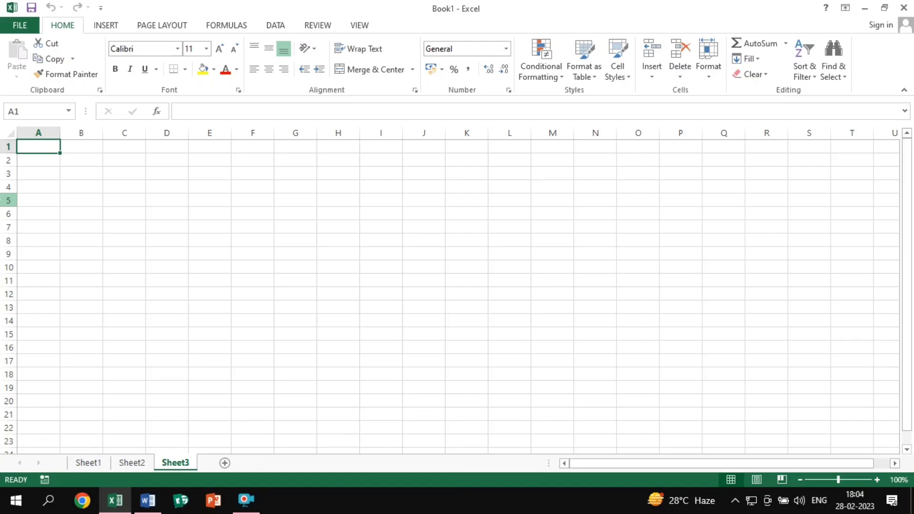
# - Jump to the sheet's last column, XFD, and select it, and return to select column A
pyautogui.hotkey('ctrl', 'Right')
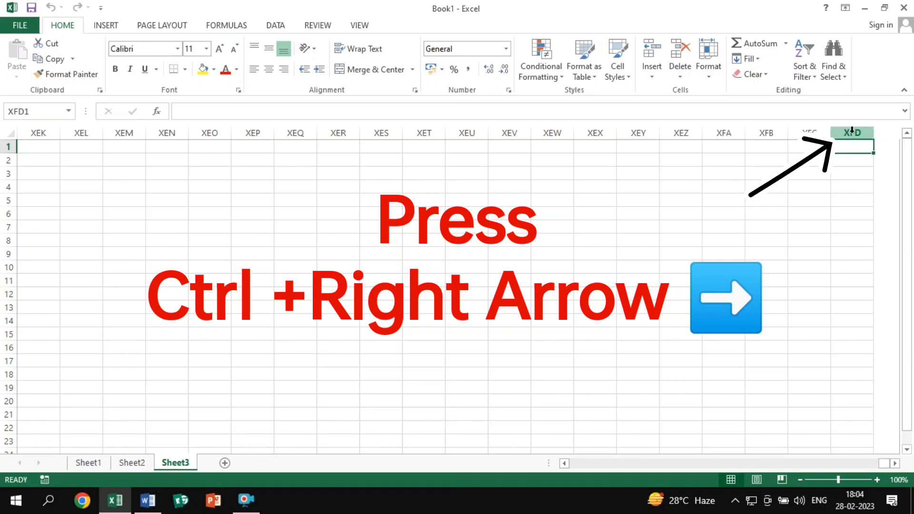
pyautogui.click(853, 131)
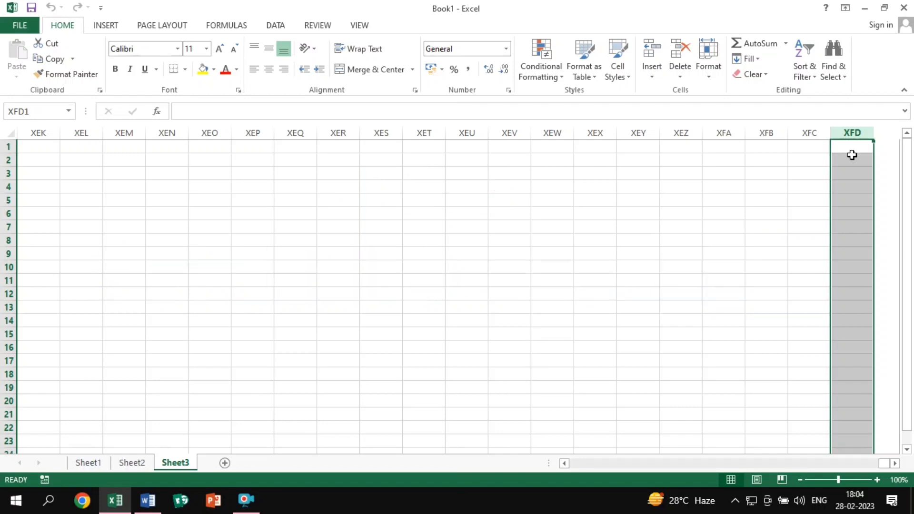
pyautogui.hotkey('ctrl', 'Left')
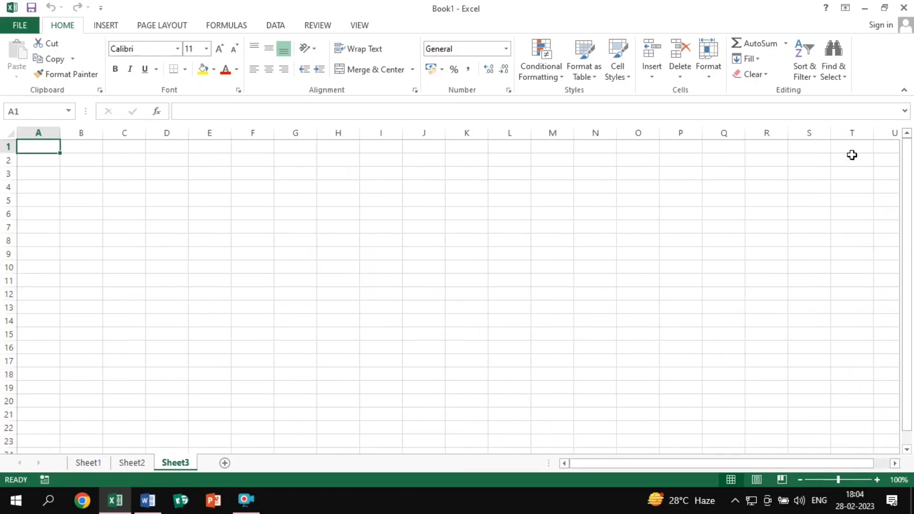
pyautogui.click(30, 132)
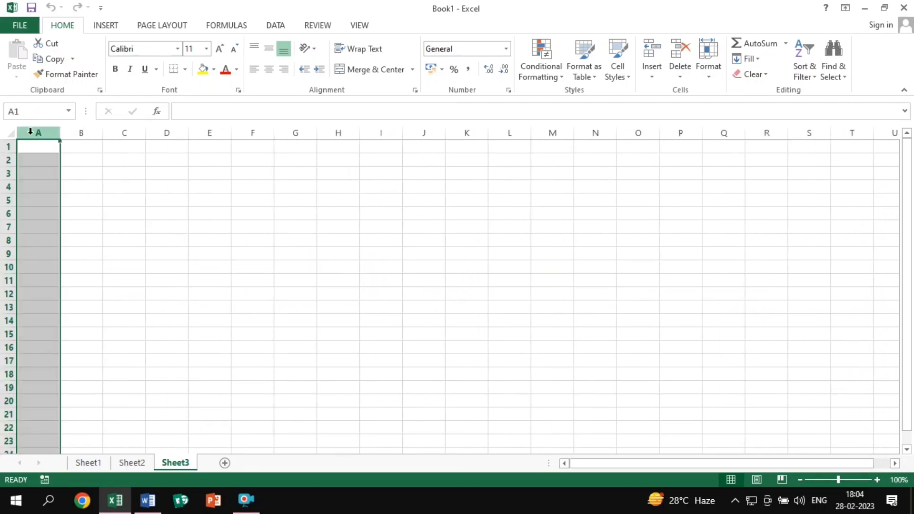
pyautogui.click(158, 211)
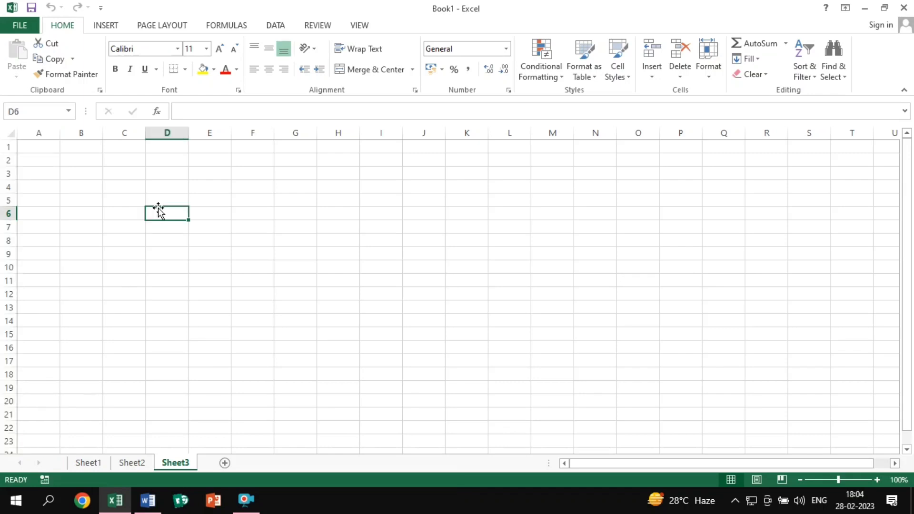
pyautogui.hotkey('ctrl', 'Up')
pyautogui.press('Right')
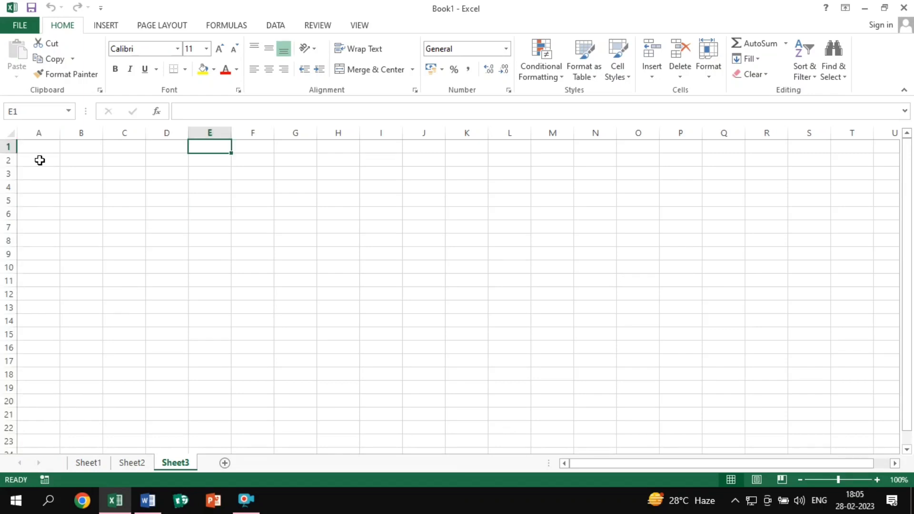
# - Step down column A from cell A1 to A3, look over the rows below and return to A1
pyautogui.click(32, 147)
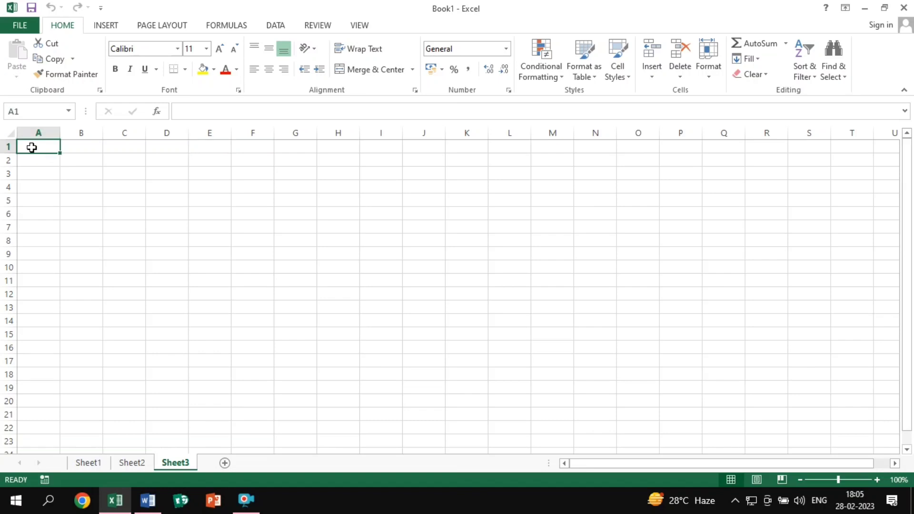
pyautogui.press('Down')
pyautogui.press('Down')
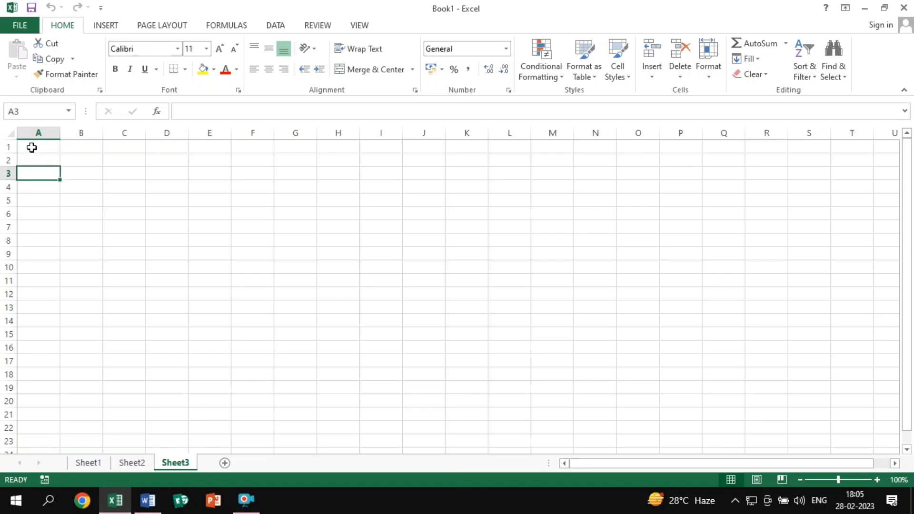
pyautogui.scroll(-4, 35, 194)
pyautogui.scroll(-4, 36, 194)
pyautogui.scroll(8, 36, 194)
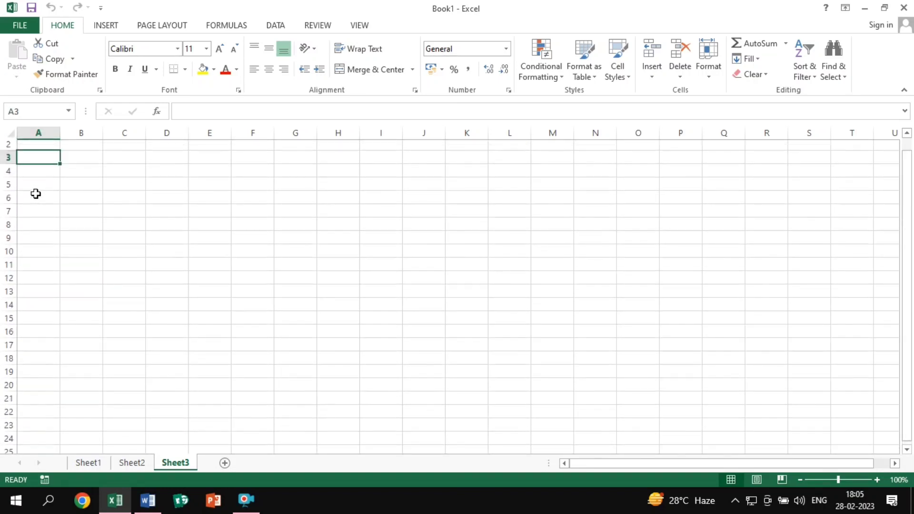
pyautogui.click(27, 147)
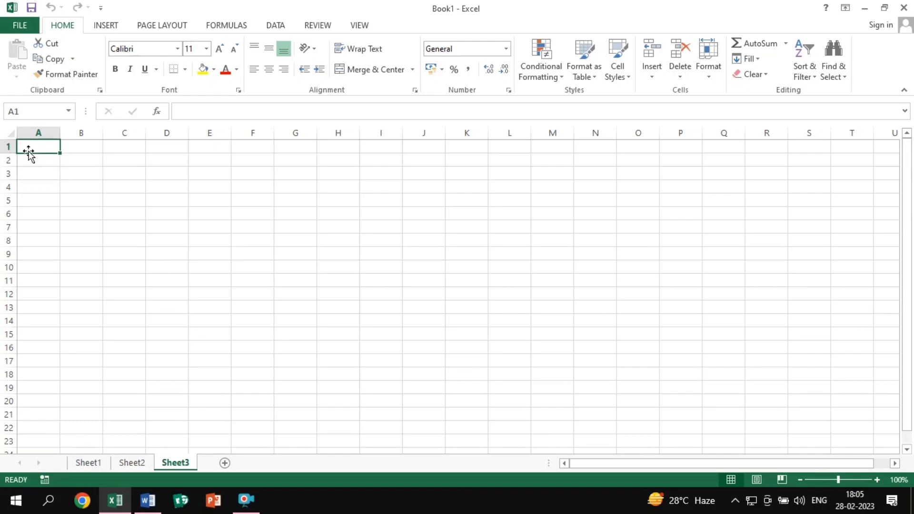
# - Move cell by cell down column A from cell A1 to A200 on Sheet3
pyautogui.press('Down')
pyautogui.press('Down')
pyautogui.press('Down')
pyautogui.press('Down')
pyautogui.press('Down')
pyautogui.press('Down')
pyautogui.press('Down')
pyautogui.press('Down')
pyautogui.press('Down')
pyautogui.press('Down')
pyautogui.press('Down')
pyautogui.press('Down')
pyautogui.press('Down')
pyautogui.press('Down')
pyautogui.press('Down')
pyautogui.press('Down')
pyautogui.press('Down')
pyautogui.press('Down')
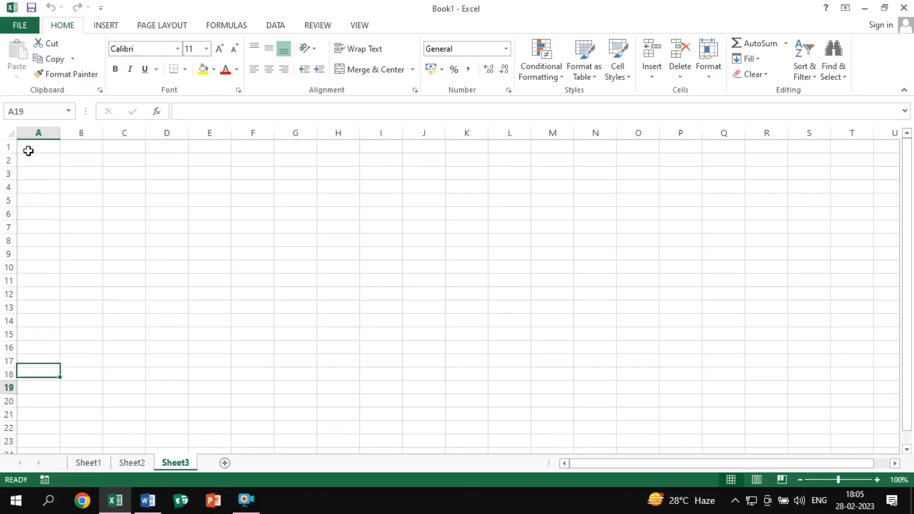
pyautogui.press('Down')
pyautogui.press('Down')
pyautogui.press('Down')
pyautogui.press('Down')
pyautogui.press('Down')
pyautogui.press('Down')
pyautogui.press('Down')
pyautogui.press('Down')
pyautogui.press('Down')
pyautogui.press('Down')
pyautogui.press('Down')
pyautogui.press('Down')
pyautogui.press('Down')
pyautogui.press('Down')
pyautogui.press('Down')
pyautogui.press('Down')
pyautogui.press('Down')
pyautogui.press('Down')
pyautogui.press('Down')
pyautogui.press('Down')
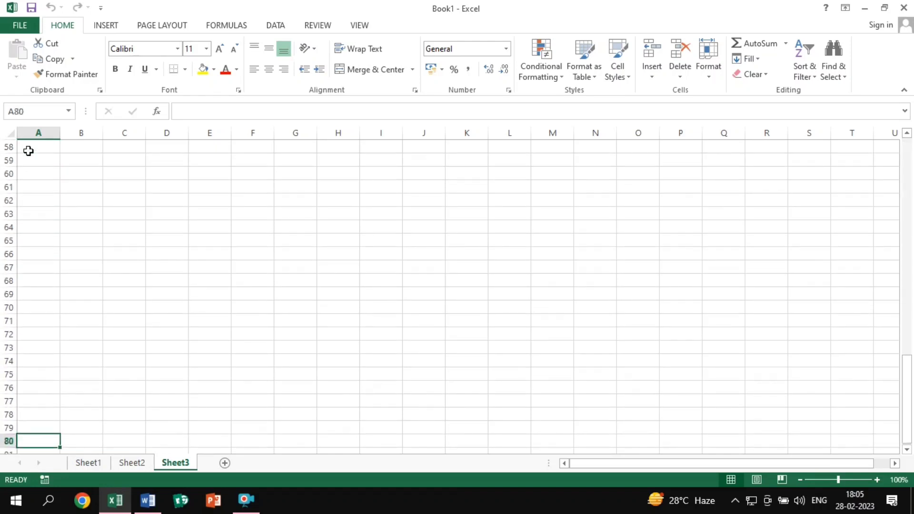
pyautogui.press('Down')
pyautogui.press('Down')
pyautogui.press('Down')
pyautogui.press('Down')
pyautogui.press('Down')
pyautogui.press('Down')
pyautogui.press('Down')
pyautogui.press('Down')
pyautogui.press('Down')
pyautogui.press('Down')
pyautogui.press('Down')
pyautogui.press('Down')
pyautogui.press('Down')
pyautogui.press('Down')
pyautogui.press('Down')
pyautogui.press('Down')
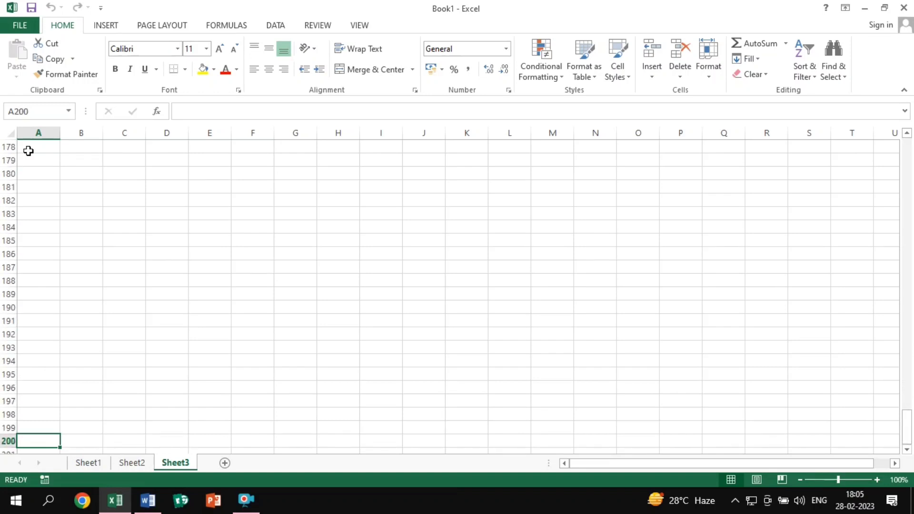
# - Move back up column A from cell A200 to cell A1
pyautogui.press('Up')
pyautogui.press('Up')
pyautogui.press('Up')
pyautogui.press('Up')
pyautogui.press('Up')
pyautogui.press('Up')
pyautogui.press('Up')
pyautogui.press('Up')
pyautogui.press('Up')
pyautogui.press('Up')
pyautogui.press('Up')
pyautogui.press('Up')
pyautogui.press('Up')
pyautogui.press('Up')
pyautogui.press('Up')
pyautogui.press('Up')
pyautogui.press('Up')
pyautogui.press('Up')
pyautogui.press('Up')
pyautogui.press('Up')
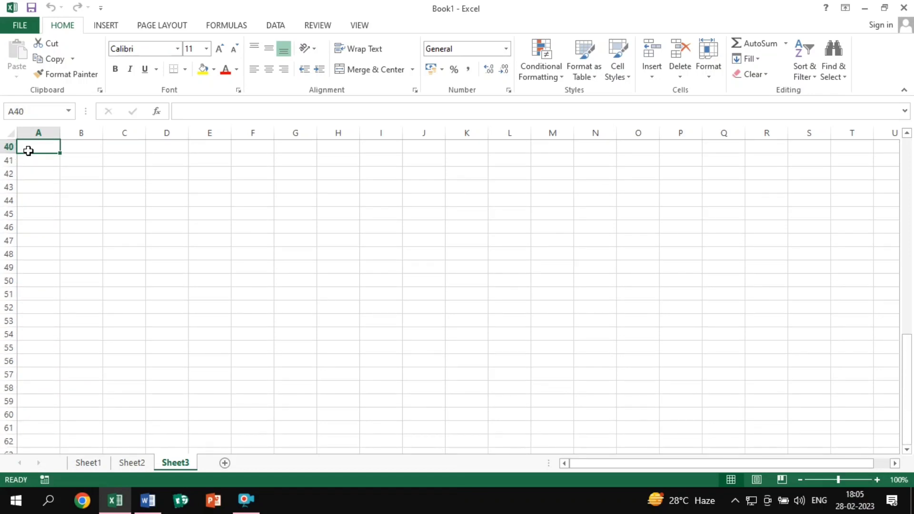
pyautogui.press('Up')
pyautogui.press('Up')
pyautogui.press('Up')
pyautogui.press('Up')
pyautogui.press('Up')
pyautogui.press('Up')
pyautogui.press('Up')
pyautogui.press('Up')
pyautogui.press('Up')
pyautogui.press('Up')
pyautogui.press('Up')
pyautogui.press('Up')
pyautogui.press('Up')
pyautogui.press('Up')
pyautogui.press('Up')
pyautogui.press('Up')
pyautogui.press('Up')
pyautogui.press('Up')
pyautogui.press('Up')
pyautogui.press('Up')
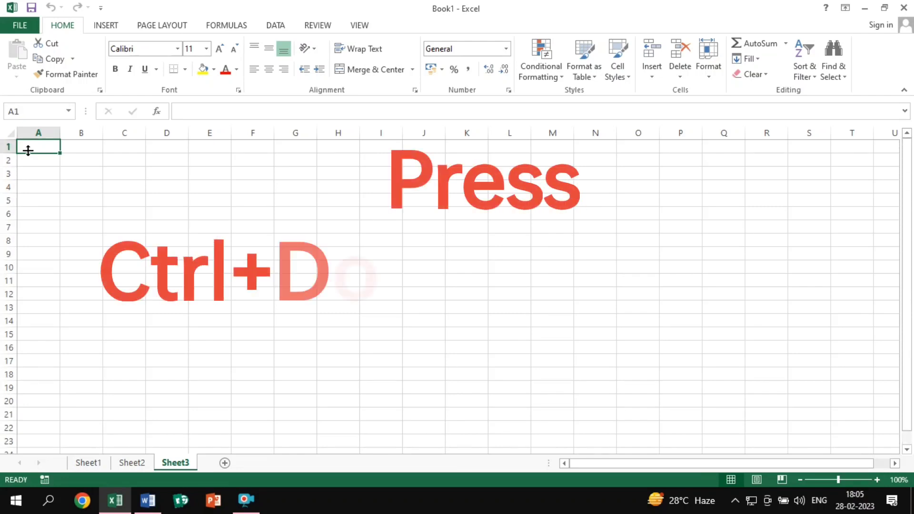
# - Jump to the sheet's last row, 1048576, and select the whole row, and return to cell A1
pyautogui.hotkey('ctrl', 'Down')
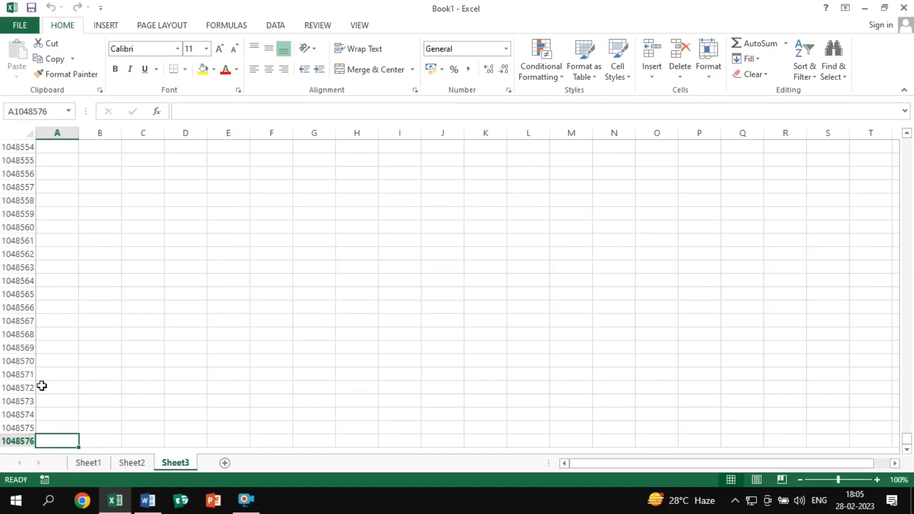
pyautogui.hotkey('shift', 'space')
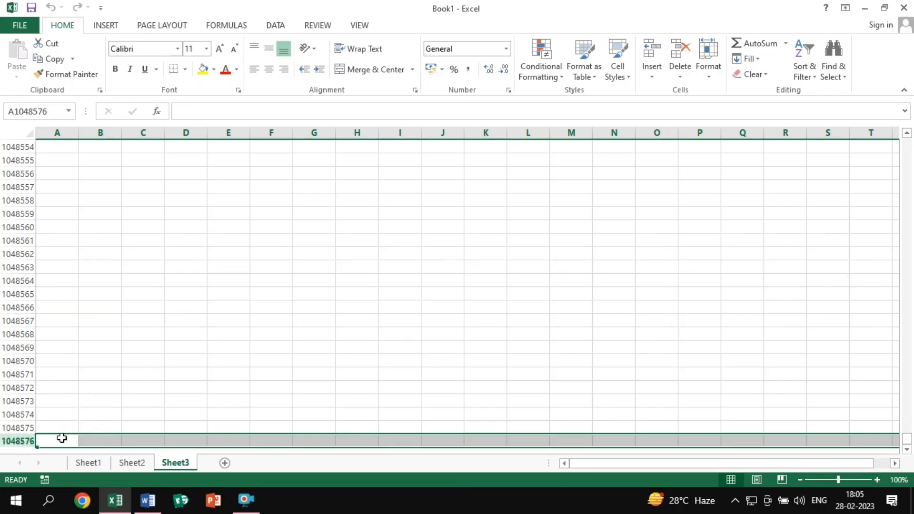
pyautogui.click(97, 324)
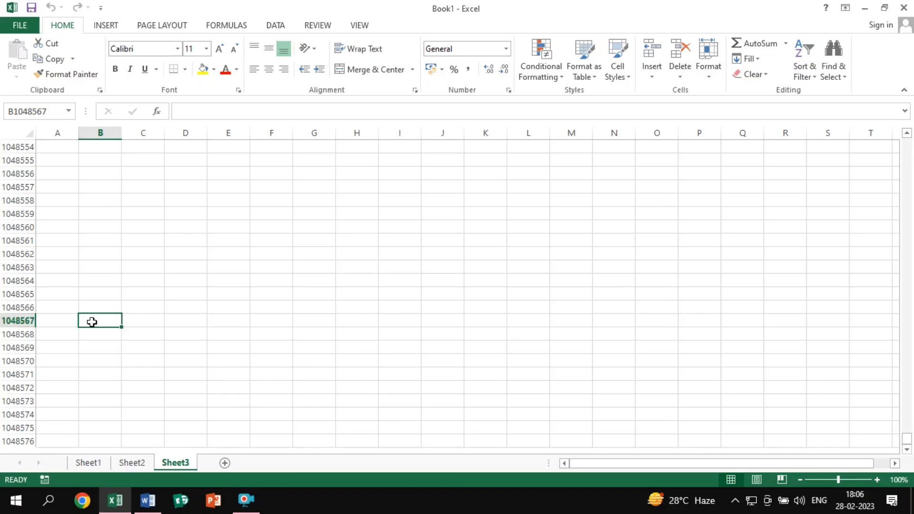
pyautogui.click(53, 238)
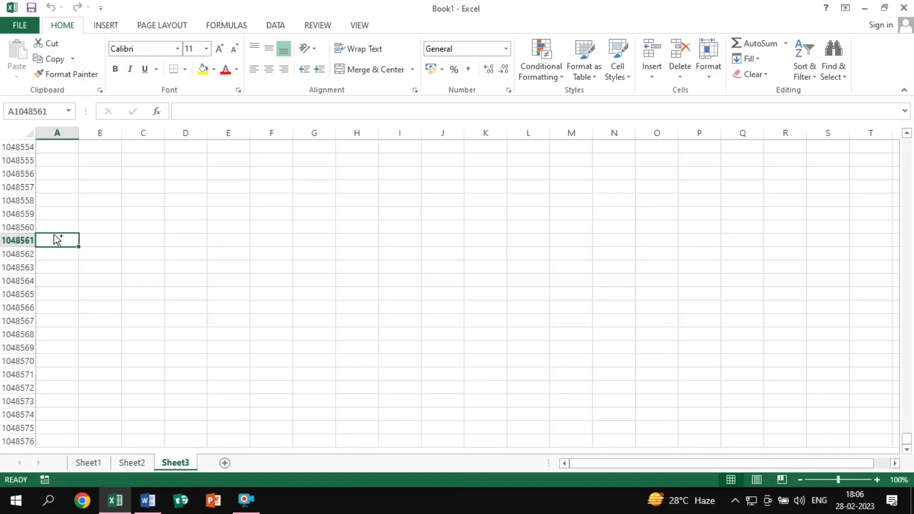
pyautogui.hotkey('ctrl', 'Up')
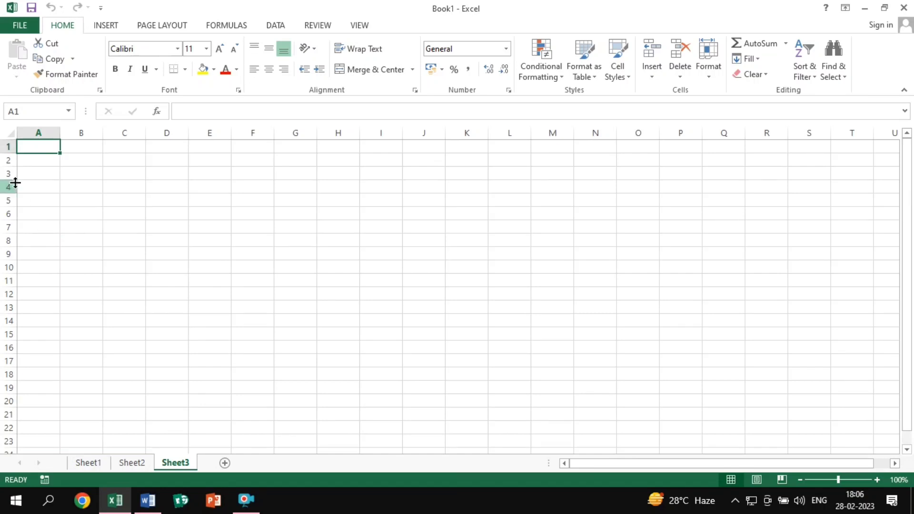
# - Select the whole of row 1, switch between column A and row 1, and clear the selection by selecting cell C4
pyautogui.click(8, 146)
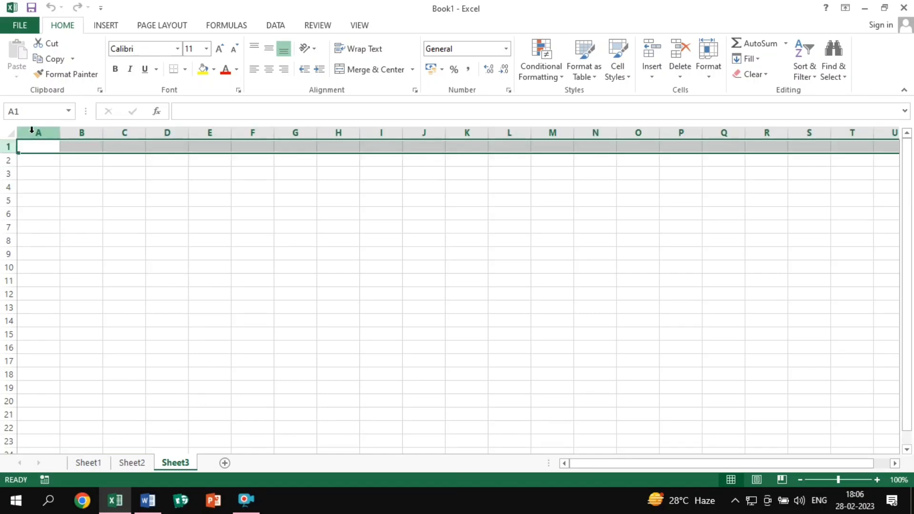
pyautogui.click(33, 132)
pyautogui.hotkey('shift', 'space')
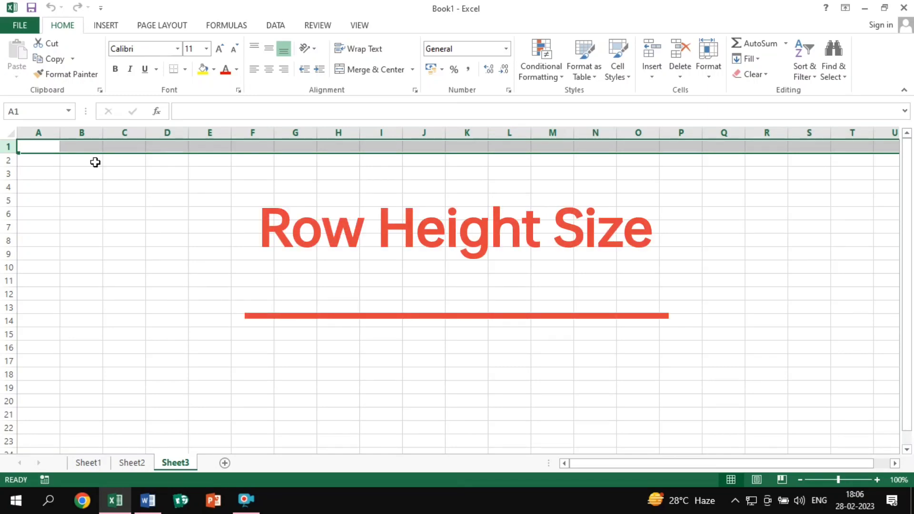
pyautogui.click(138, 189)
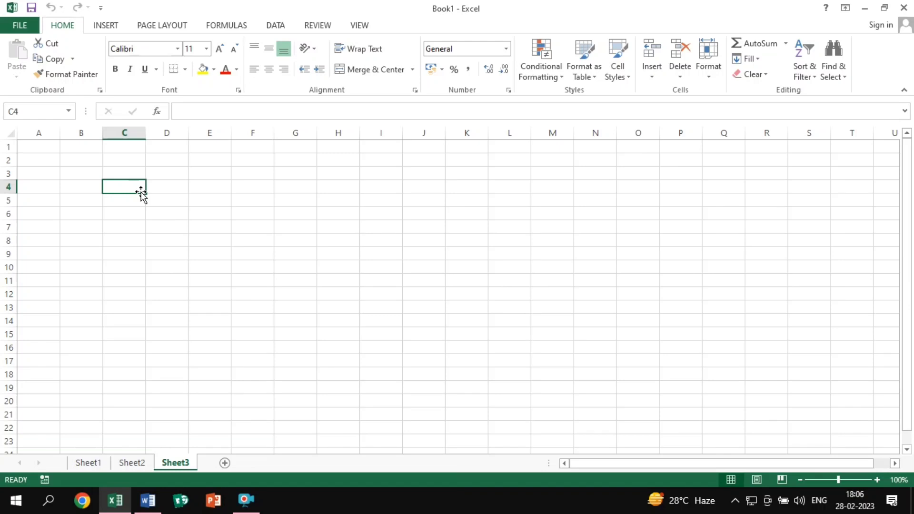
# - Select row 1 and display its current height at its lower border without resizing it
pyautogui.click(8, 147)
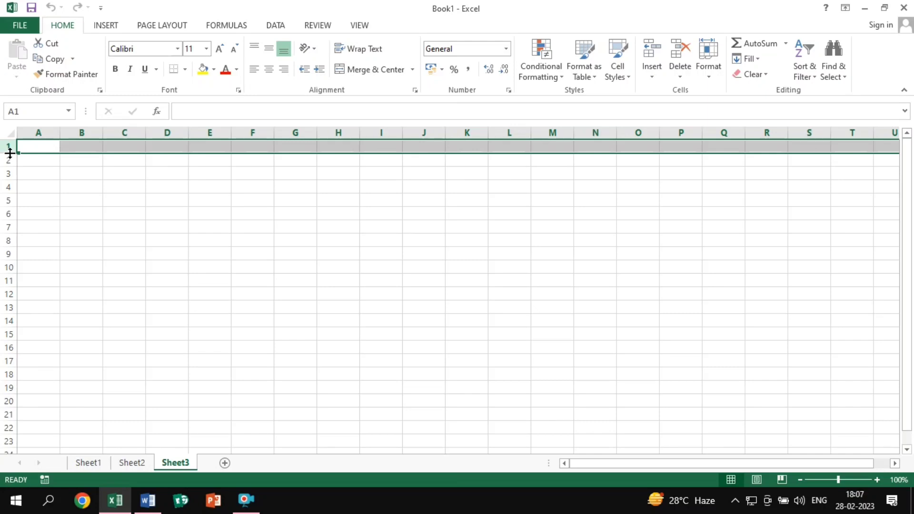
pyautogui.moveTo(10, 153); pyautogui.dragTo(9, 153)
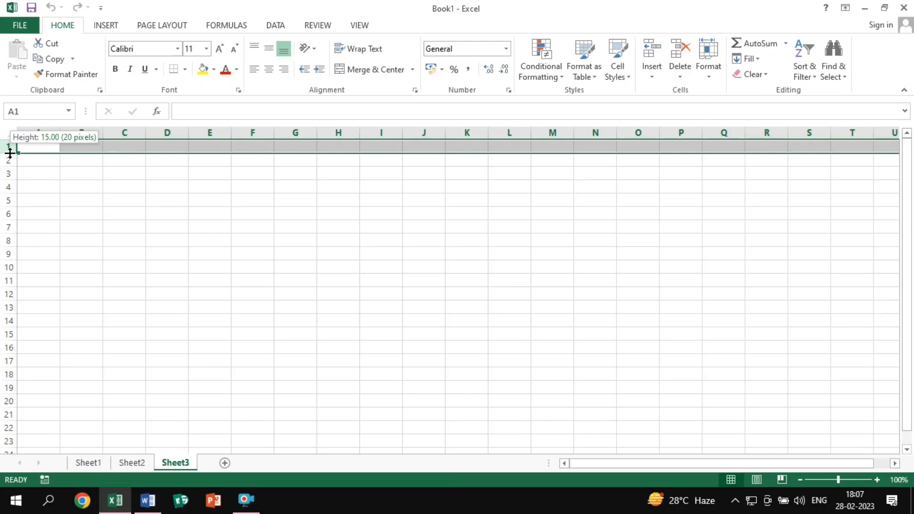
pyautogui.moveTo(10, 153); pyautogui.dragTo(9, 153)
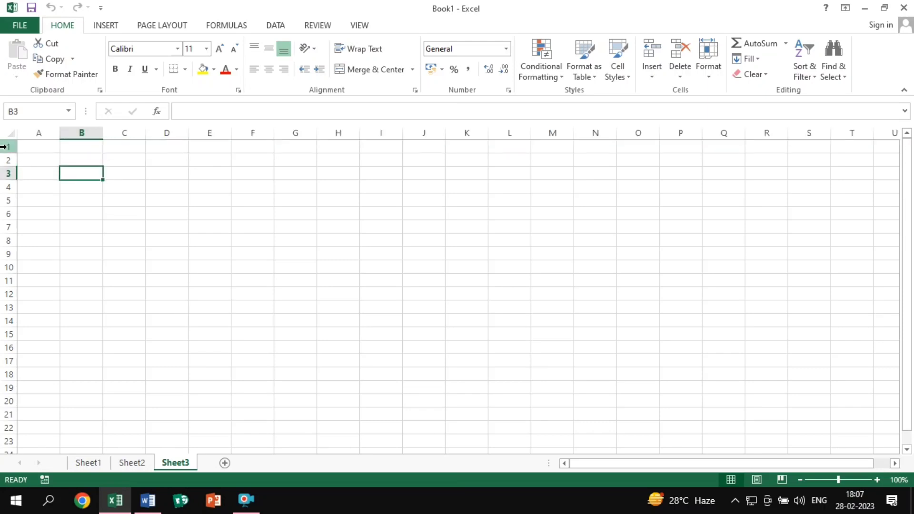
# - Apply a row height of 15 to row 1 with the Row Height setting
pyautogui.click(3, 147)
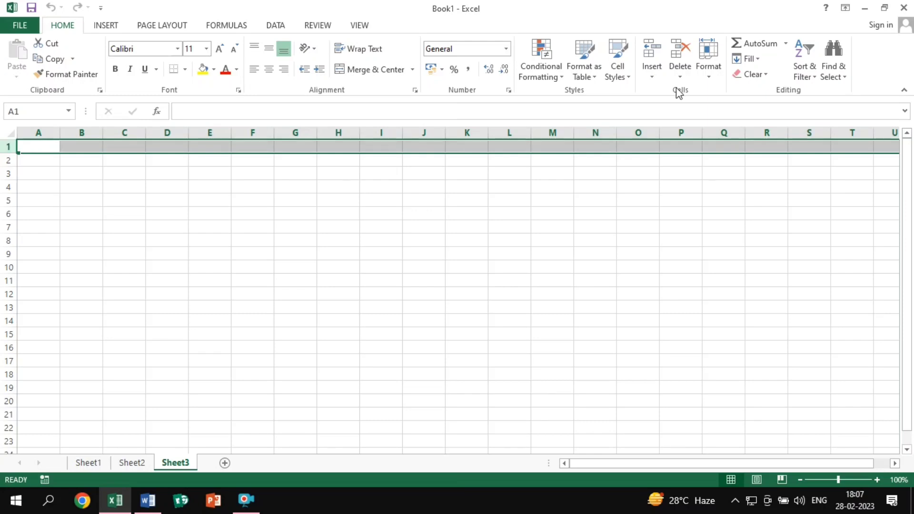
pyautogui.click(708, 76)
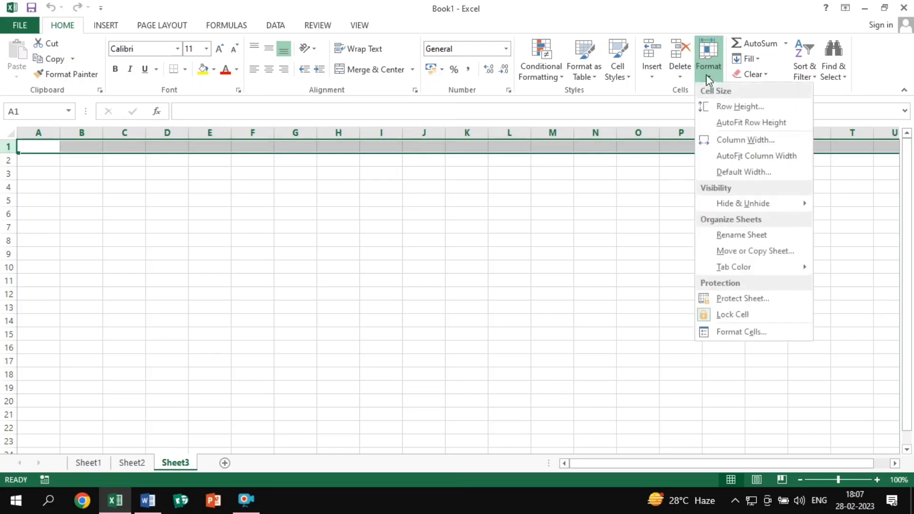
pyautogui.click(739, 106)
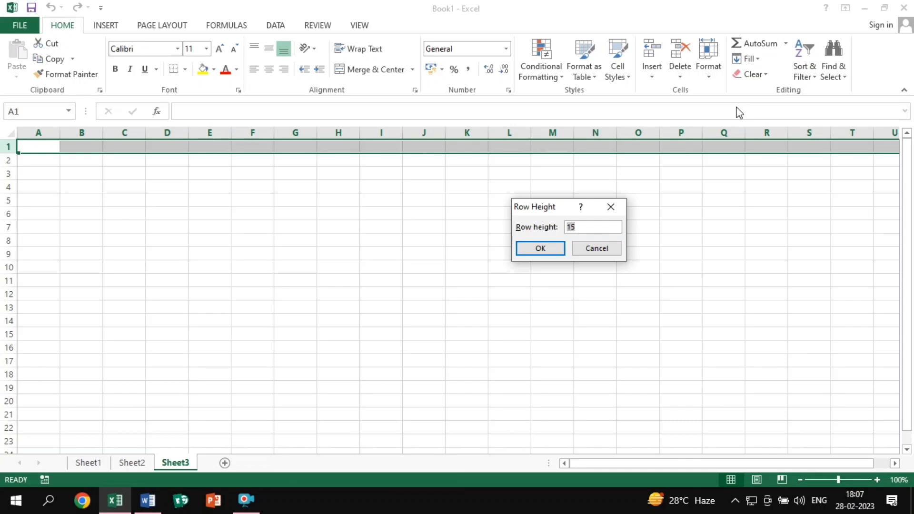
pyautogui.click(574, 229)
pyautogui.click(547, 251)
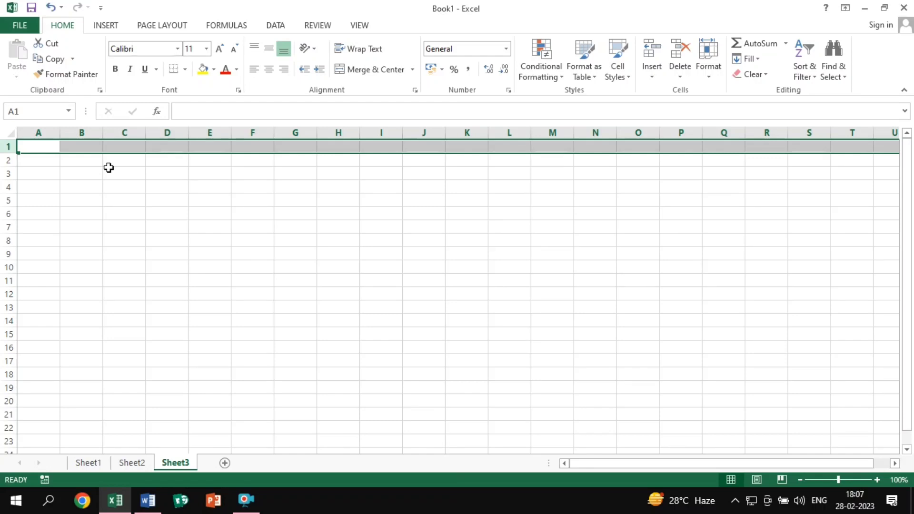
# - Compare rows and columns by selecting column A, rows 2 and 4, columns A through E one by one, and column A again
pyautogui.click(42, 133)
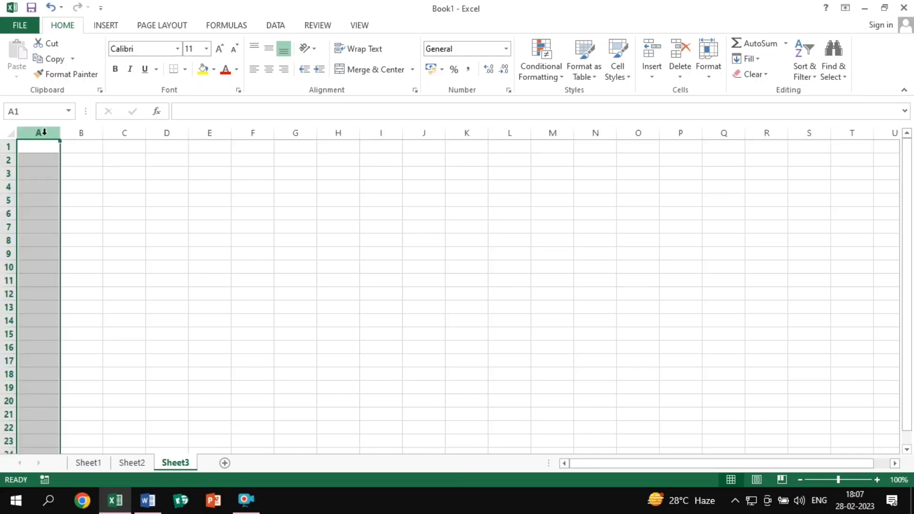
pyautogui.click(8, 161)
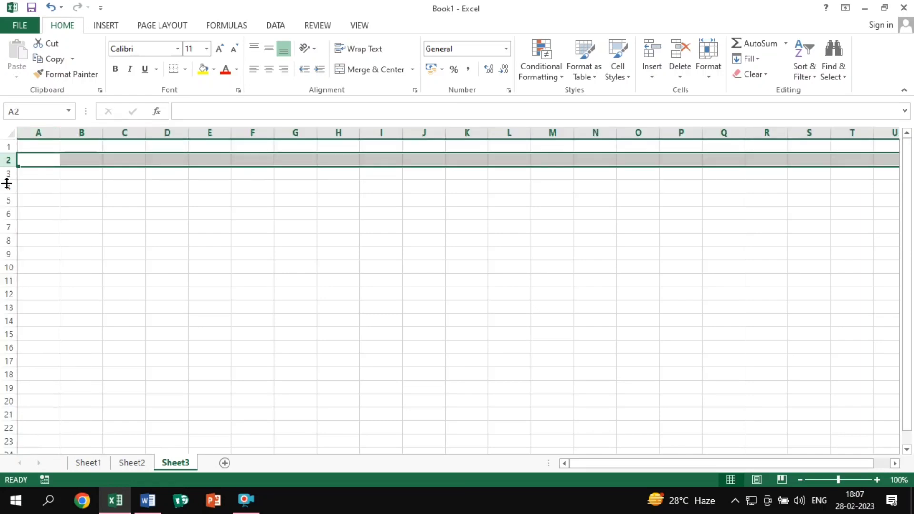
pyautogui.click(7, 187)
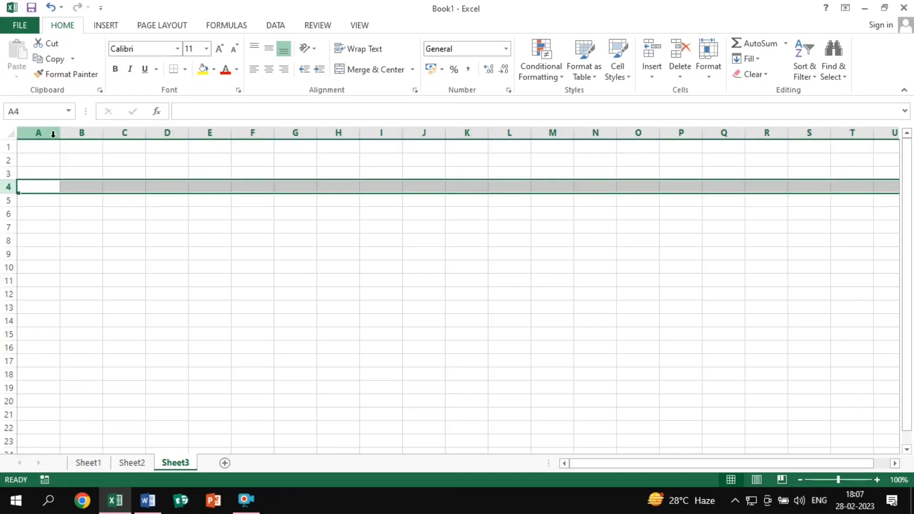
pyautogui.click(48, 132)
pyautogui.click(67, 133)
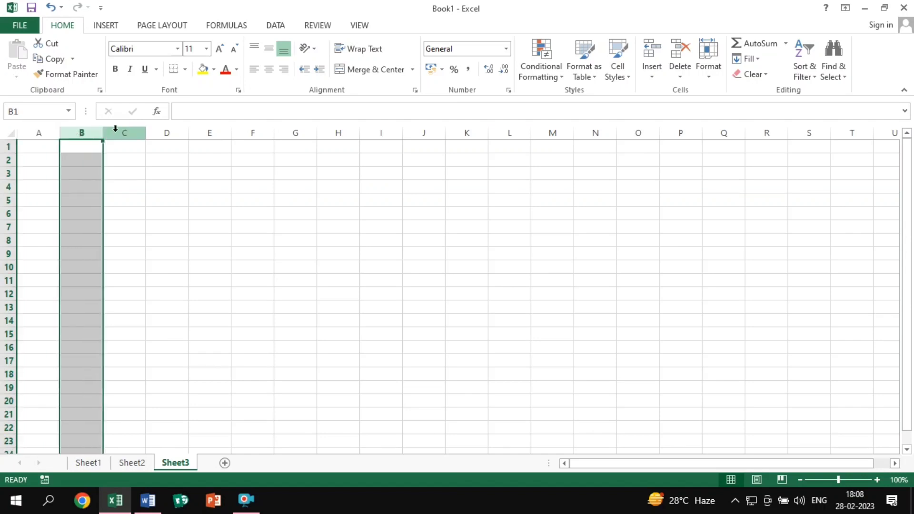
pyautogui.click(115, 130)
pyautogui.click(166, 129)
pyautogui.click(204, 129)
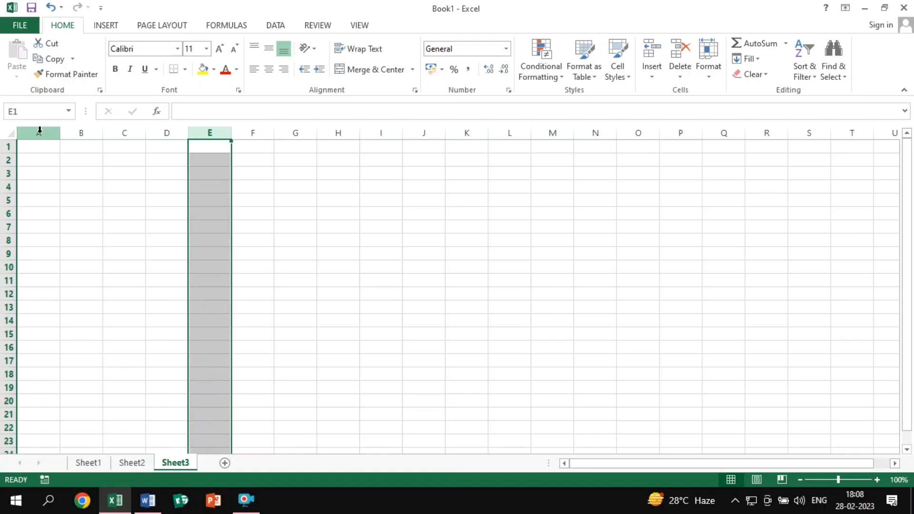
pyautogui.click(40, 130)
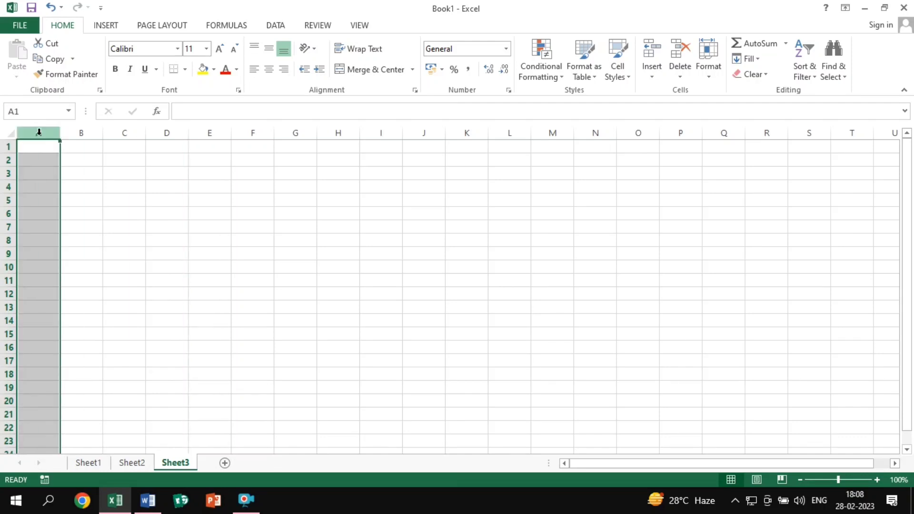
# - Select column B and display the current column width at the border between columns A and B
pyautogui.click(72, 131)
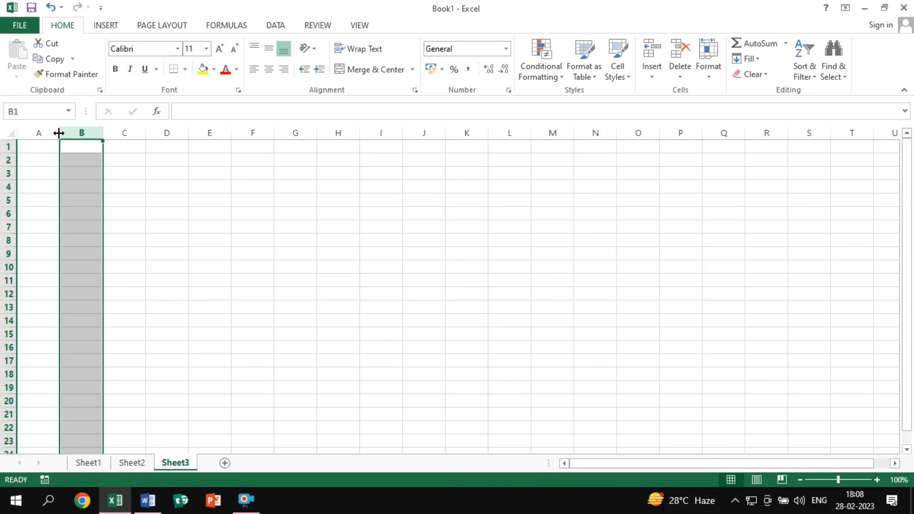
pyautogui.moveTo(59, 132); pyautogui.dragTo(58, 133)
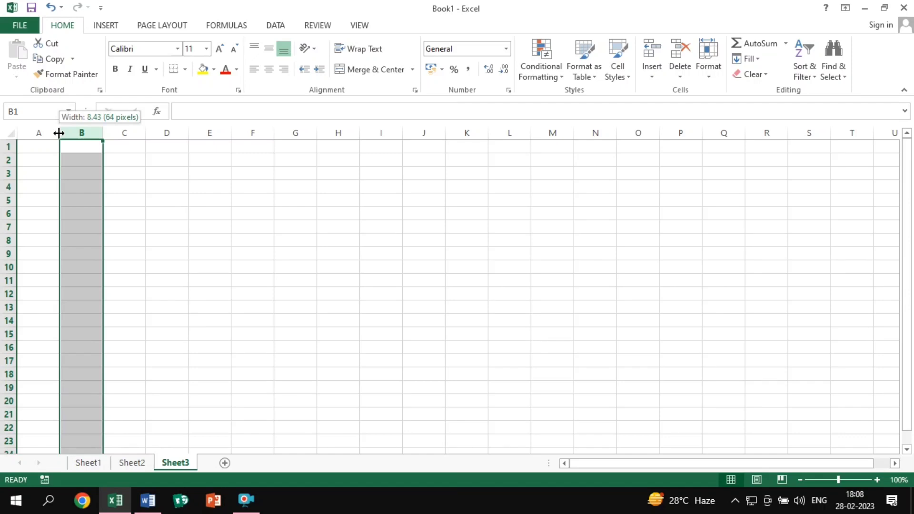
pyautogui.moveTo(59, 133); pyautogui.dragTo(59, 134)
pyautogui.moveTo(58, 134); pyautogui.dragTo(58, 134)
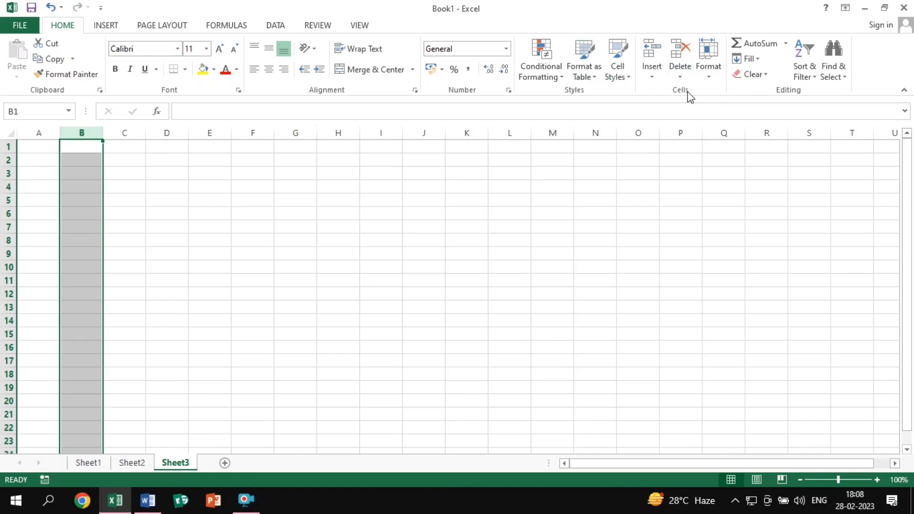
# - Apply a column width of 8.43 to column B with the Column Width setting and deselect the column
pyautogui.click(707, 71)
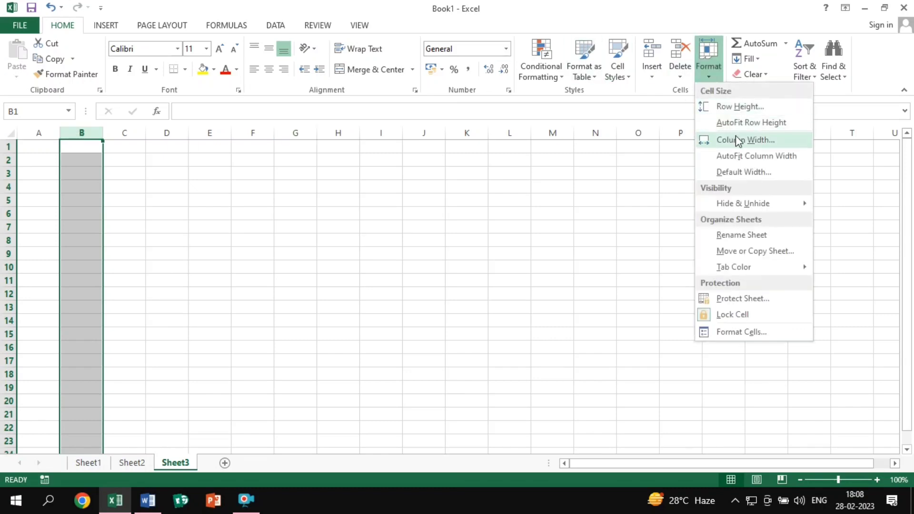
pyautogui.click(738, 140)
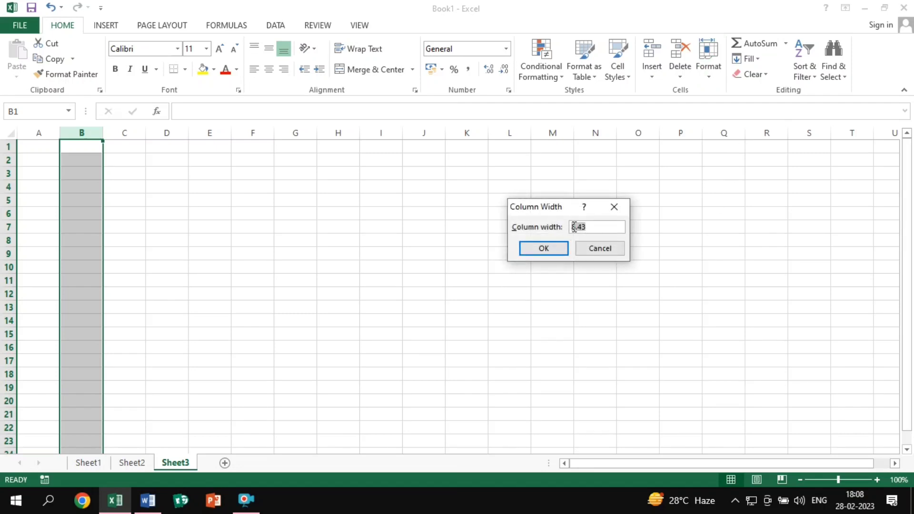
pyautogui.click(546, 250)
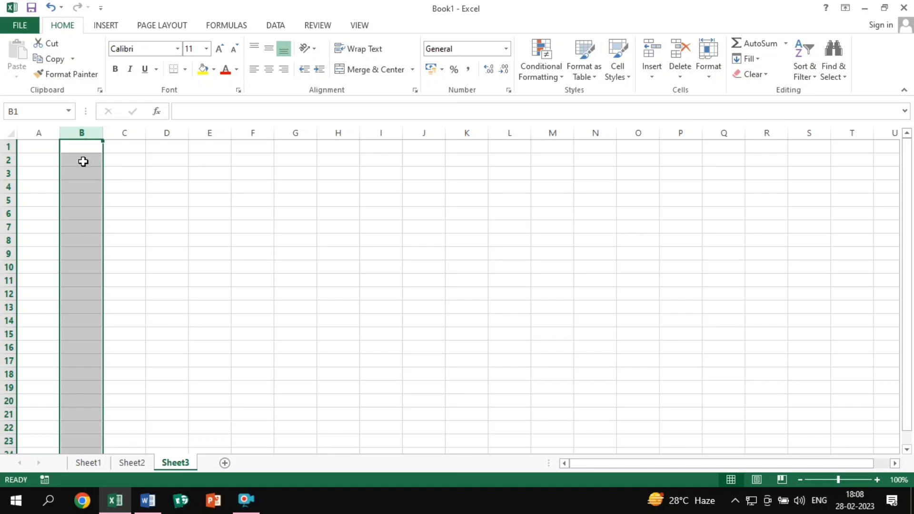
pyautogui.click(276, 202)
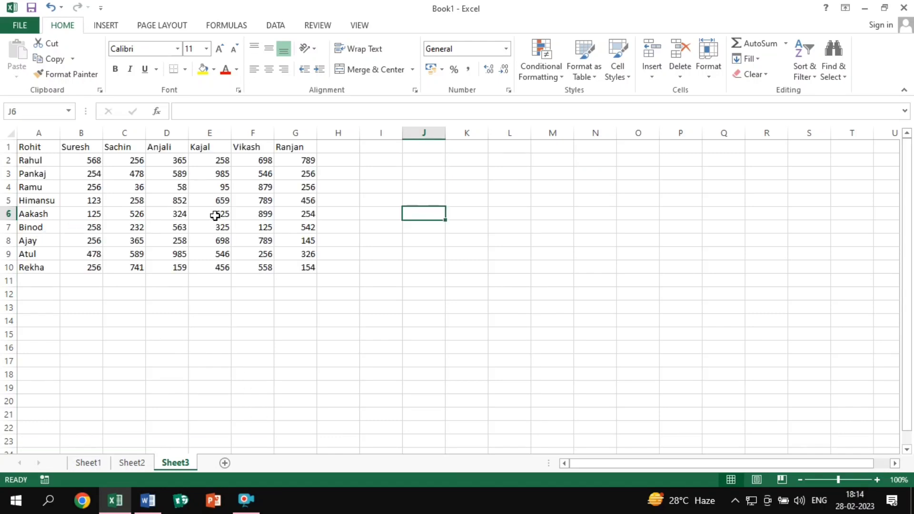
# - Select cells inside and outside the sample data table, and select the whole of column A
pyautogui.click(216, 215)
pyautogui.click(451, 255)
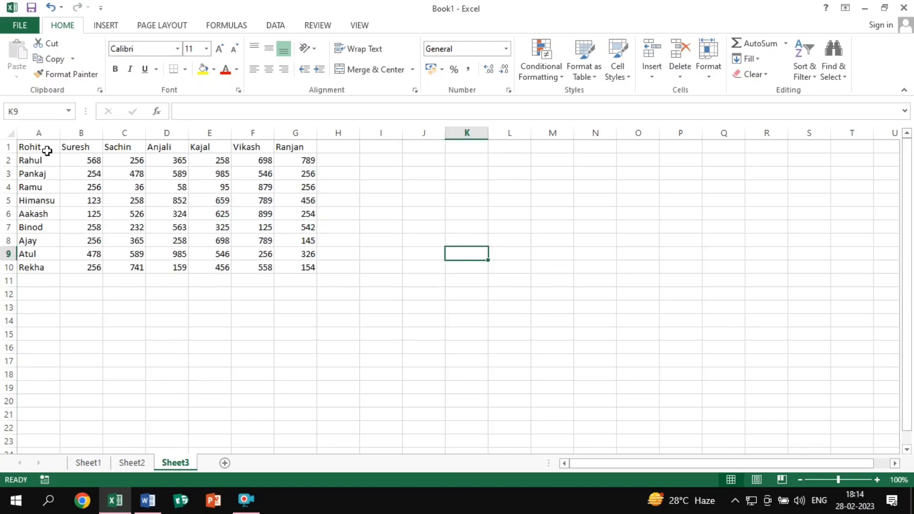
pyautogui.click(40, 133)
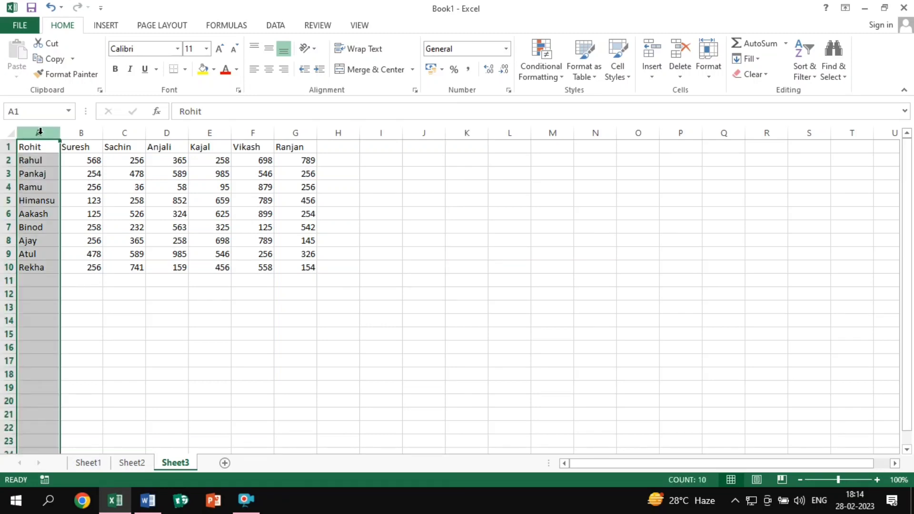
# - Select the whole of row 1, cell F6, and the table's number range B2:G10
pyautogui.click(10, 147)
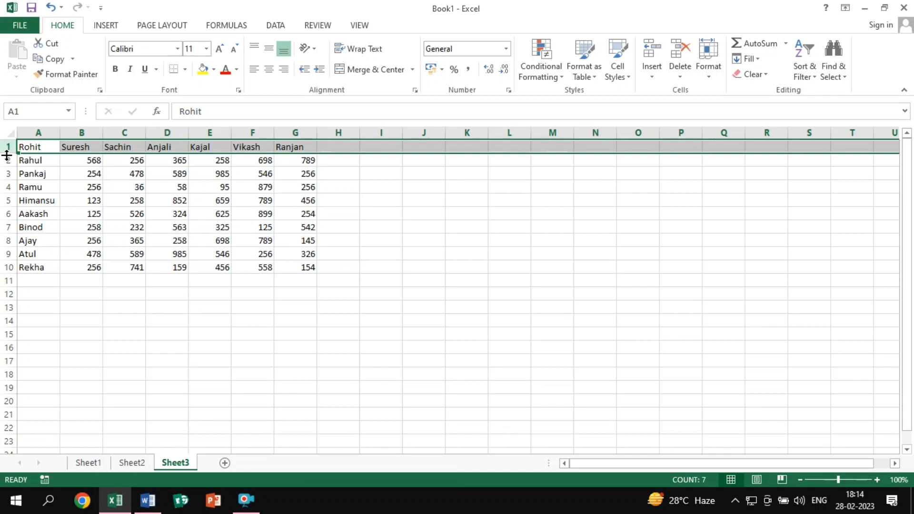
pyautogui.click(266, 212)
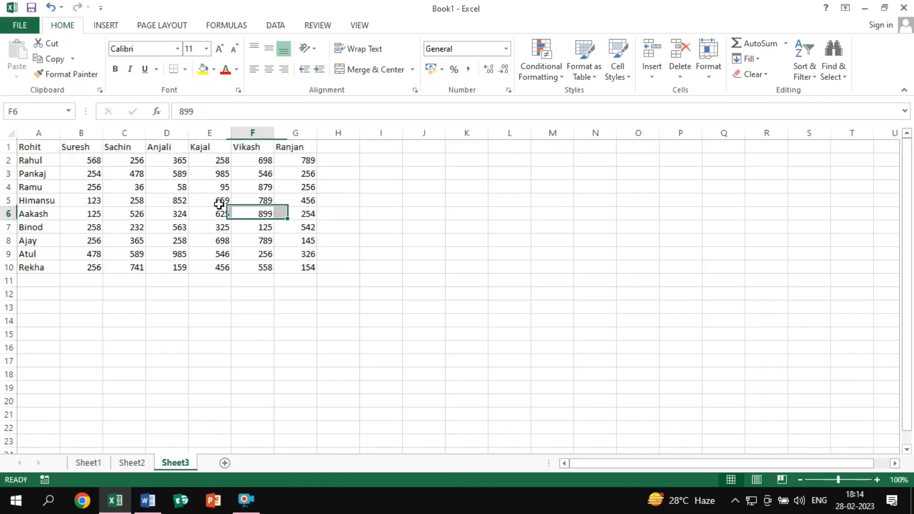
pyautogui.moveTo(92, 164); pyautogui.dragTo(311, 267)
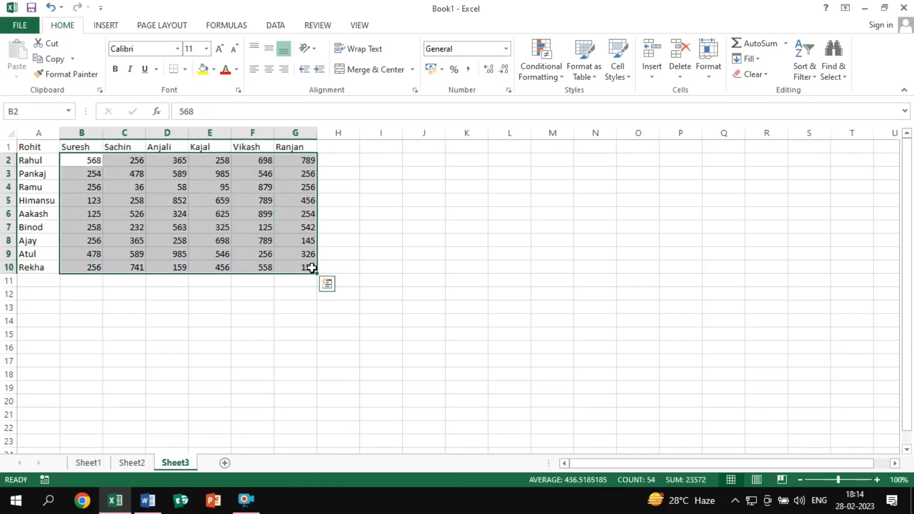
# - Replace the value in cell E4 with 548
pyautogui.click(222, 189)
pyautogui.write('5488')
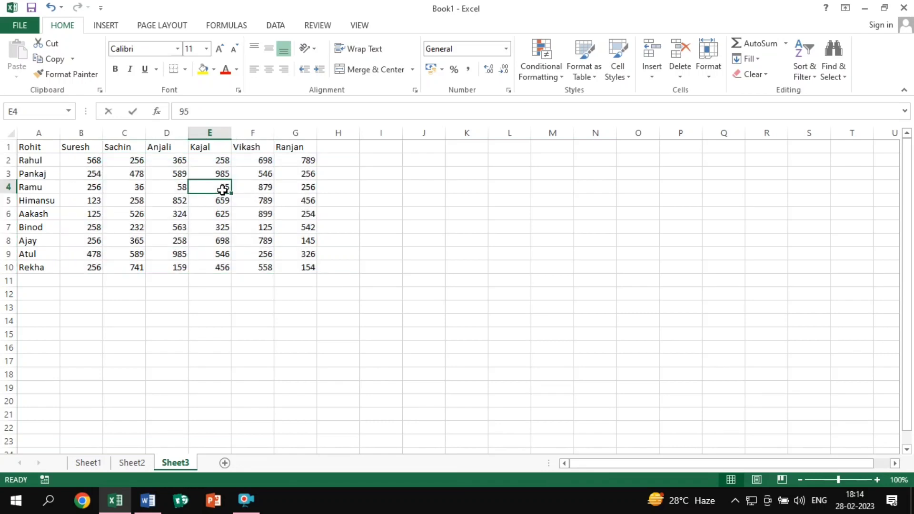
pyautogui.press('BackSpace')
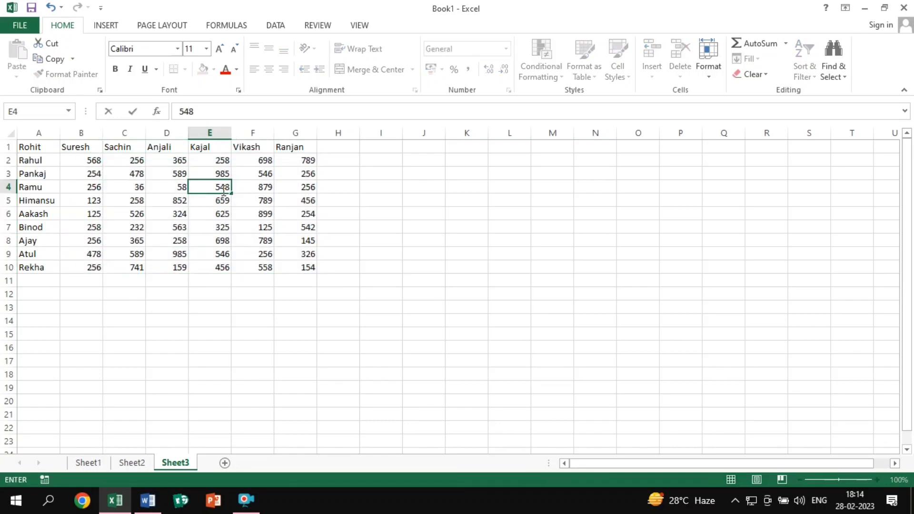
pyautogui.click(422, 199)
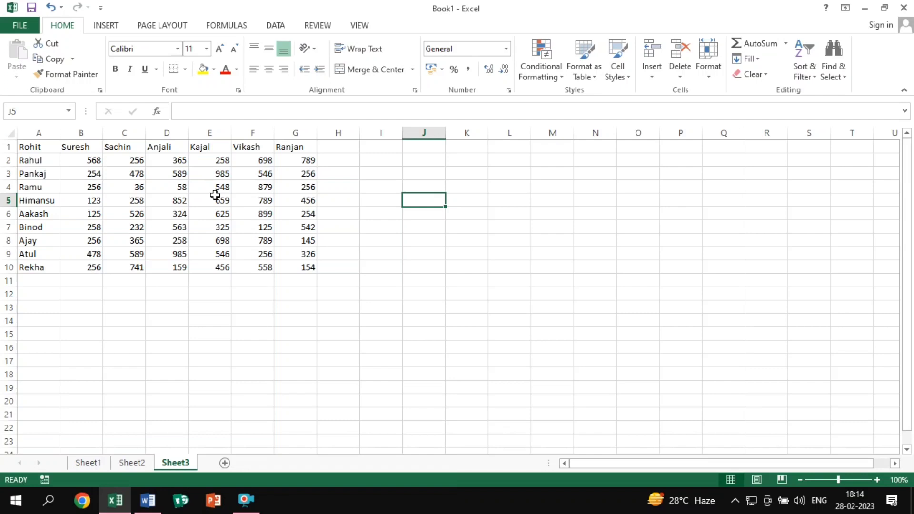
# - Insert a new sheet column between column A and the existing column B of the data table
pyautogui.click(169, 187)
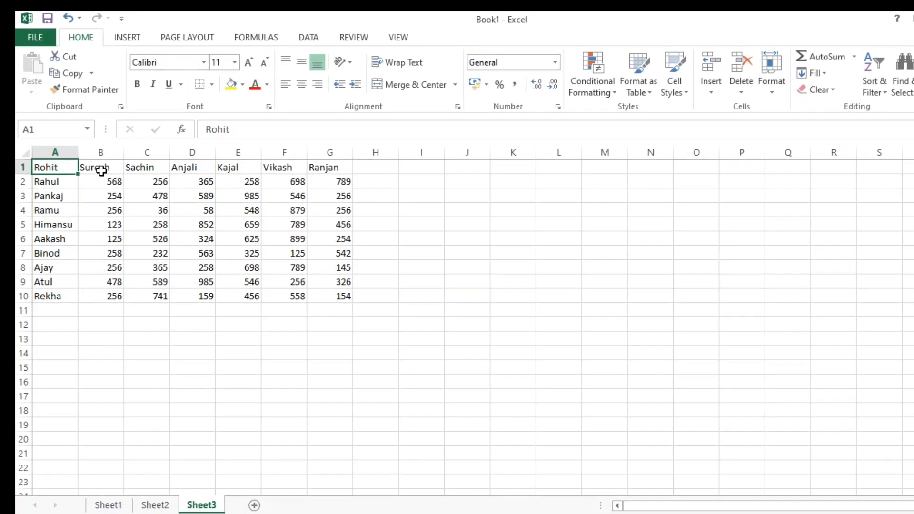
pyautogui.click(111, 196)
pyautogui.click(54, 152)
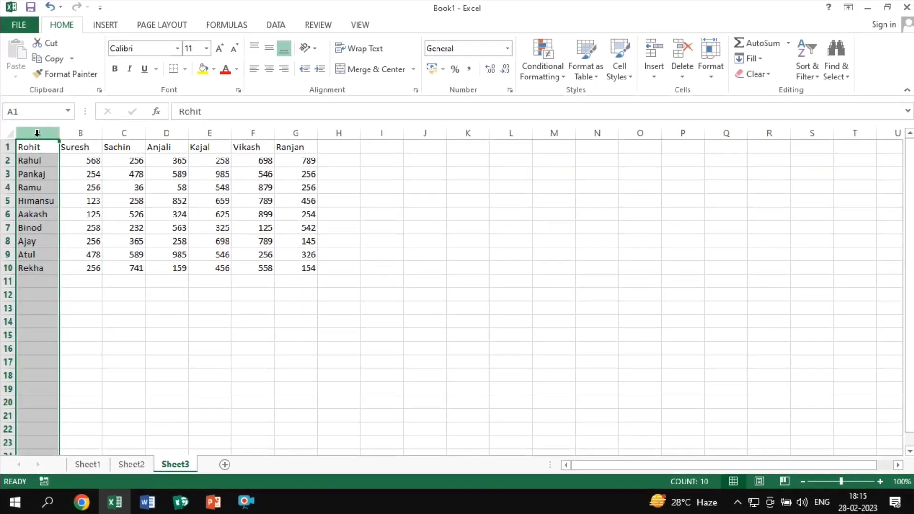
pyautogui.click(79, 130)
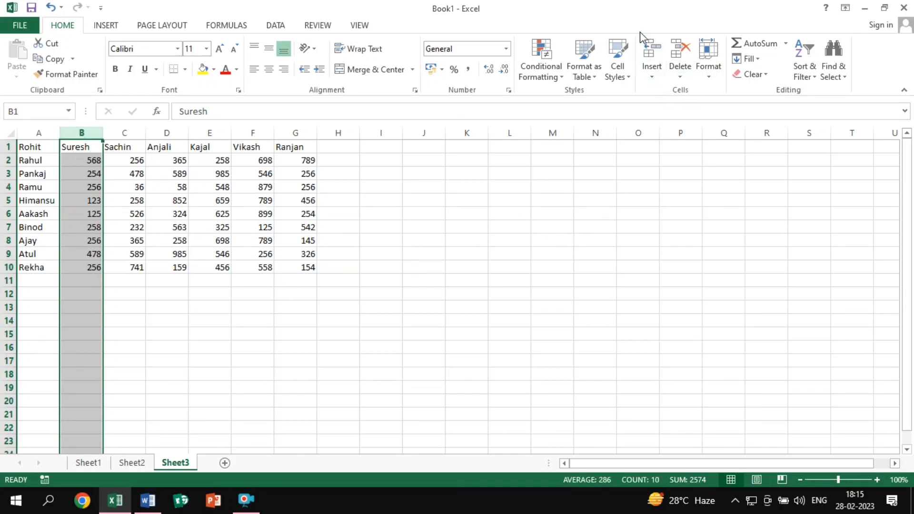
pyautogui.click(653, 78)
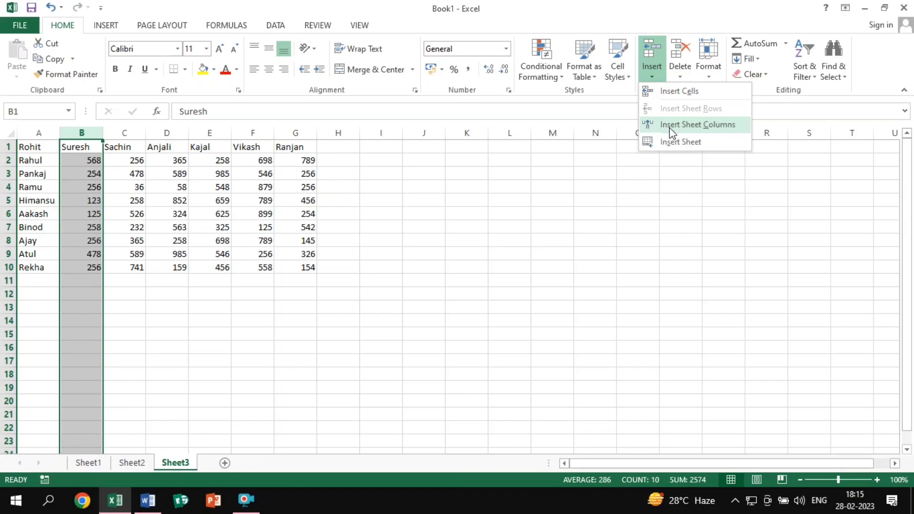
pyautogui.click(709, 126)
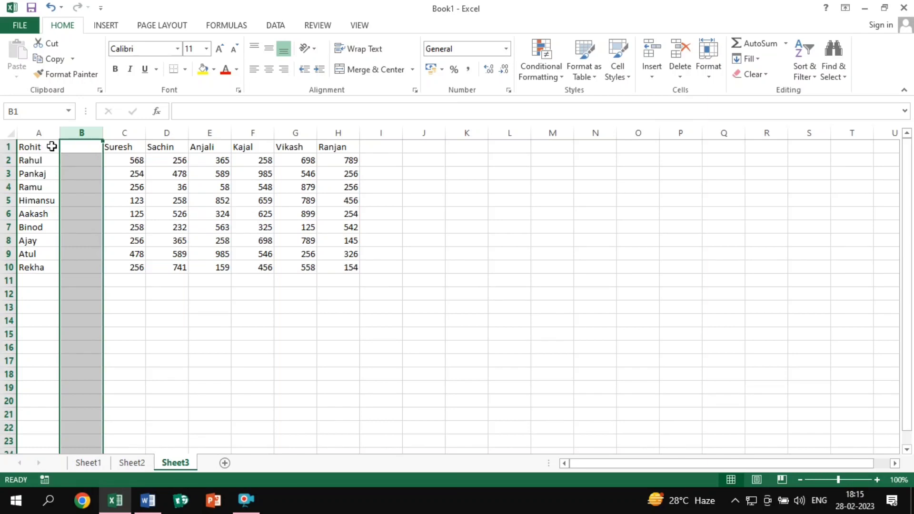
# - Enter a person's first name, with an initial capital, as the heading of the new column in cell B1
pyautogui.click(50, 133)
pyautogui.click(77, 126)
pyautogui.click(83, 147)
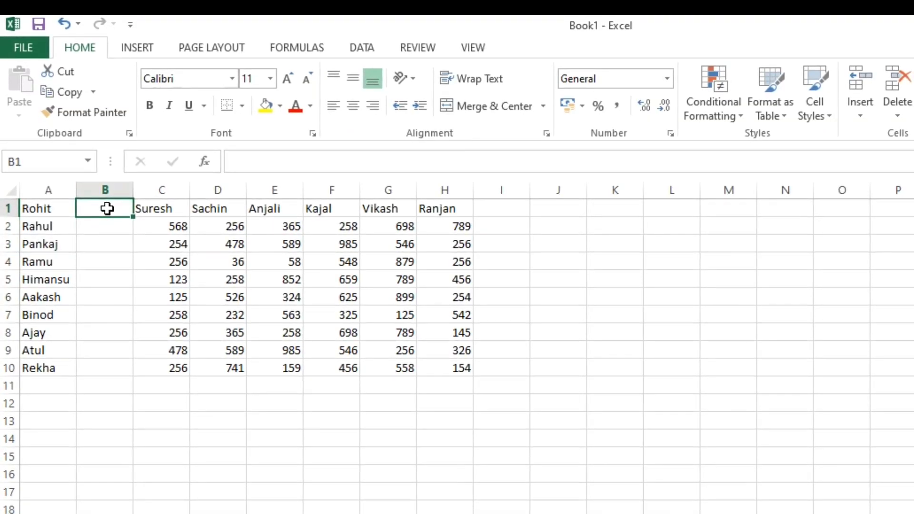
pyautogui.write('g')
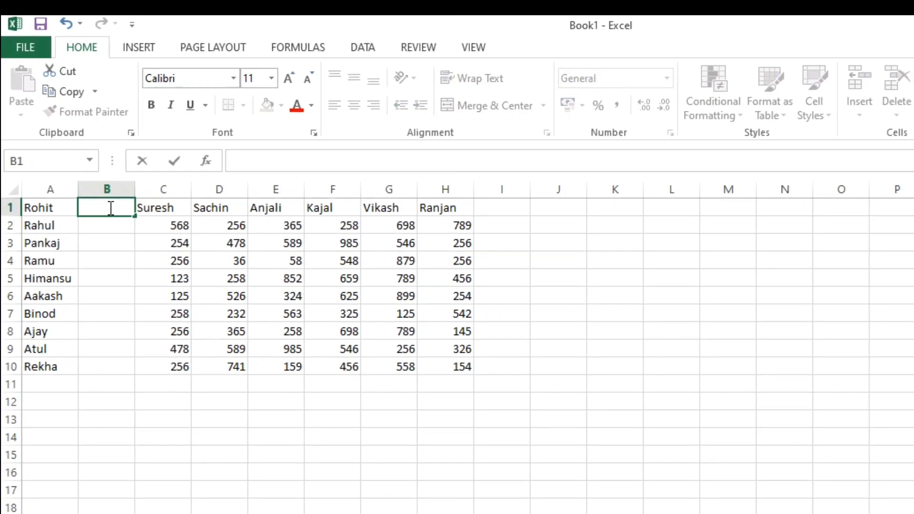
pyautogui.press('BackSpace')
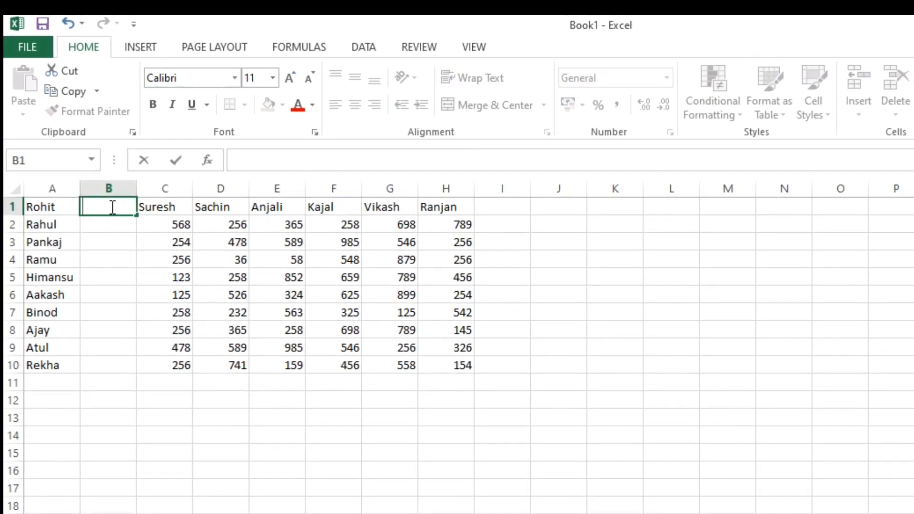
pyautogui.write('G')
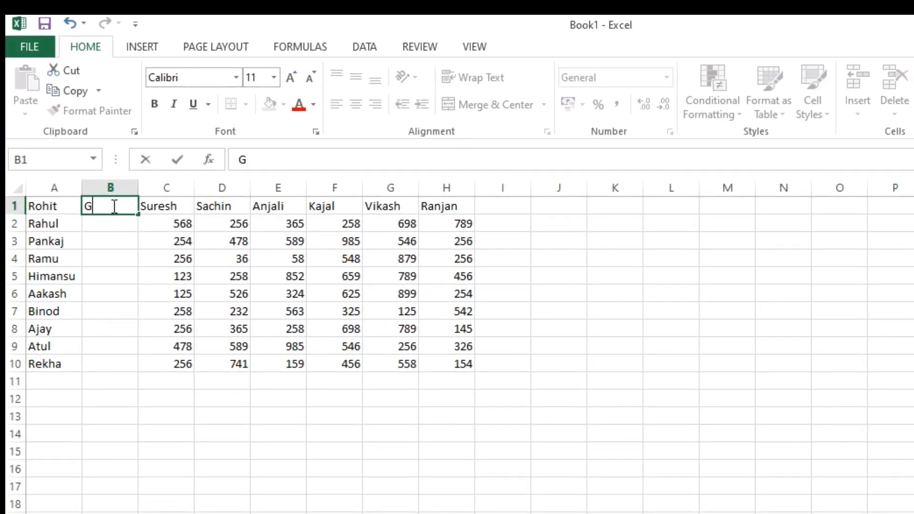
pyautogui.write('opal')
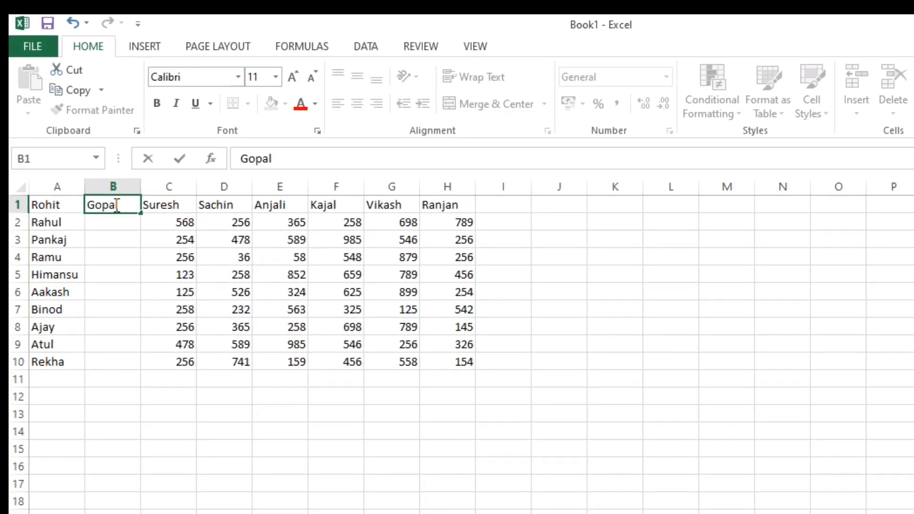
pyautogui.click(313, 271)
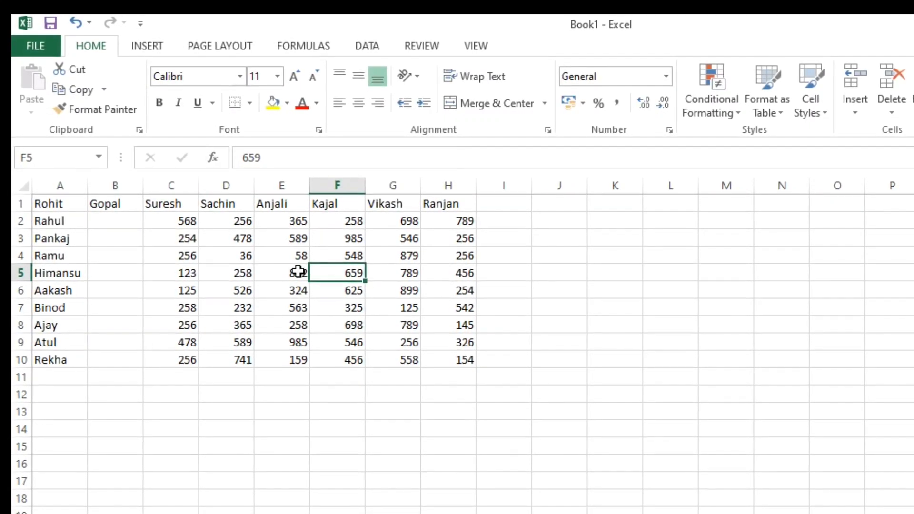
# - Insert a new sheet row above row 6, between the existing rows 5 and 6 of the table
pyautogui.click(114, 217)
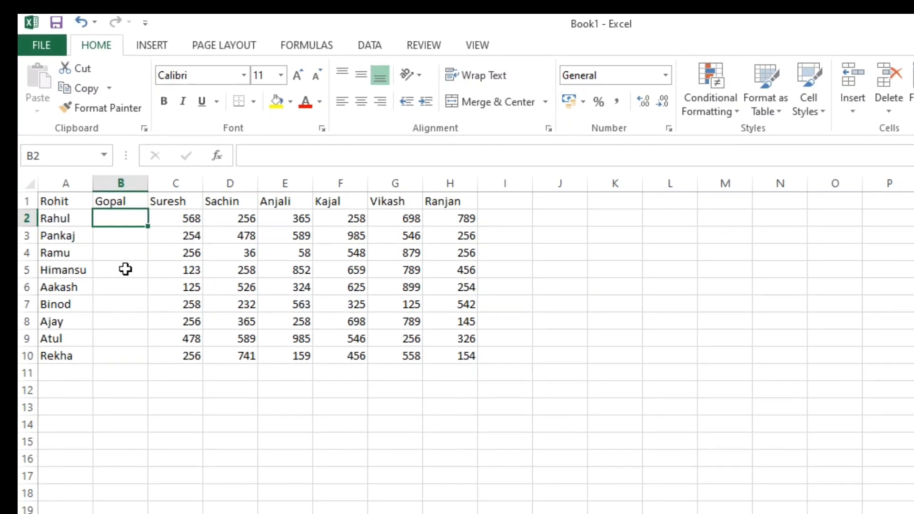
pyautogui.click(123, 184)
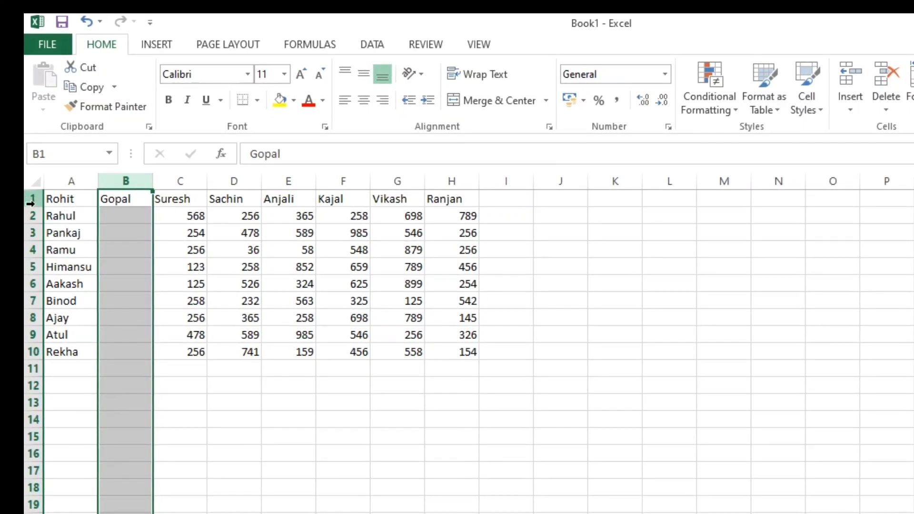
pyautogui.click(29, 268)
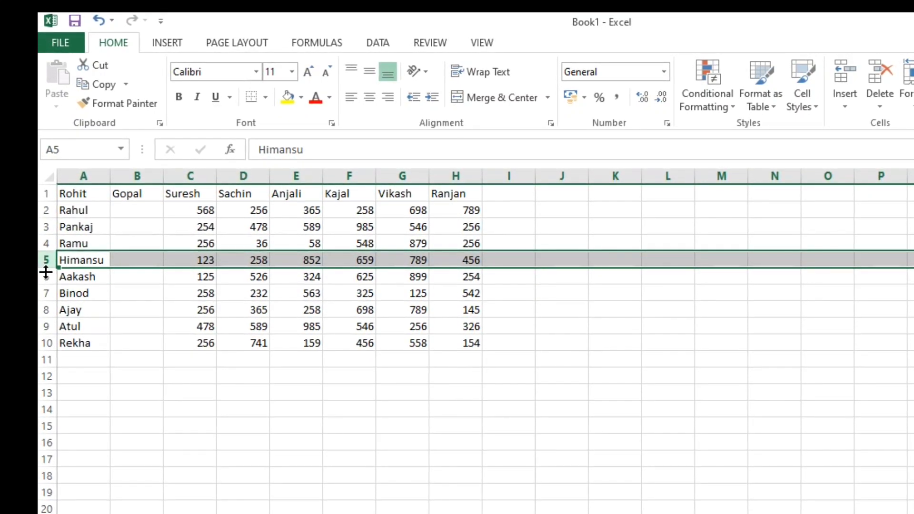
pyautogui.click(42, 276)
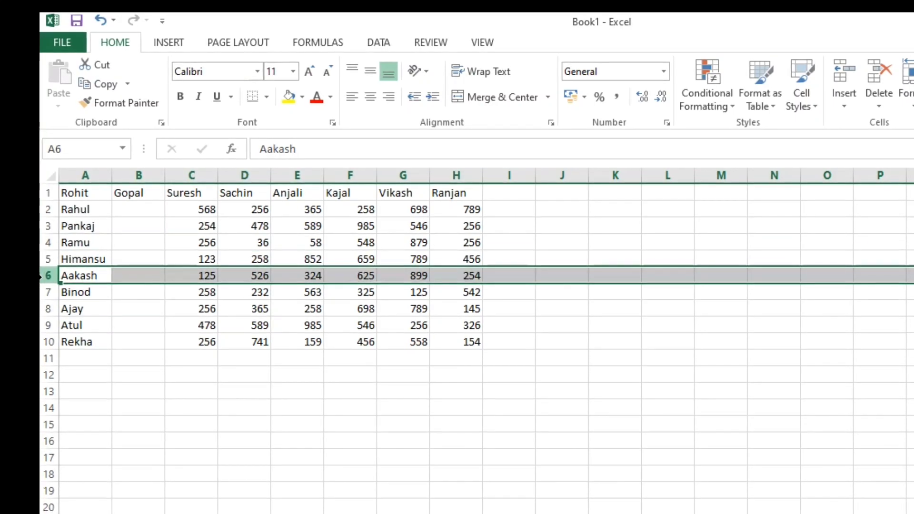
pyautogui.click(844, 106)
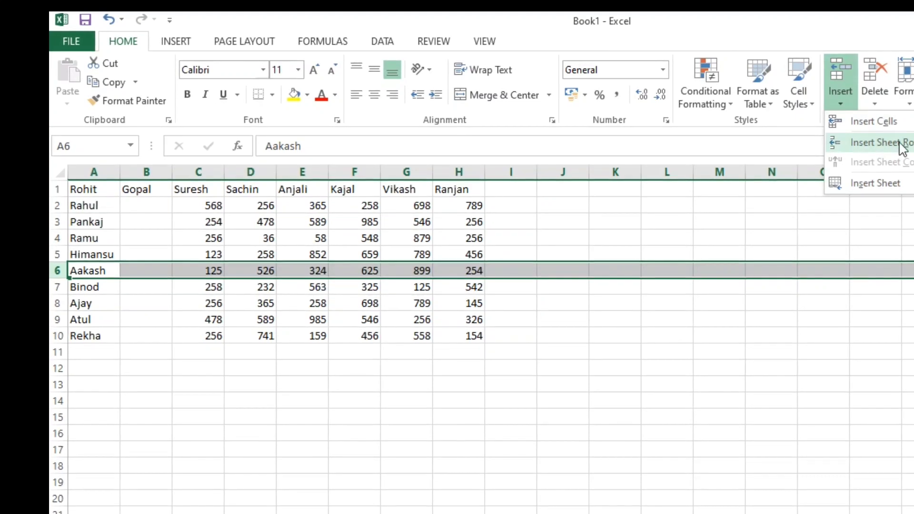
pyautogui.click(902, 143)
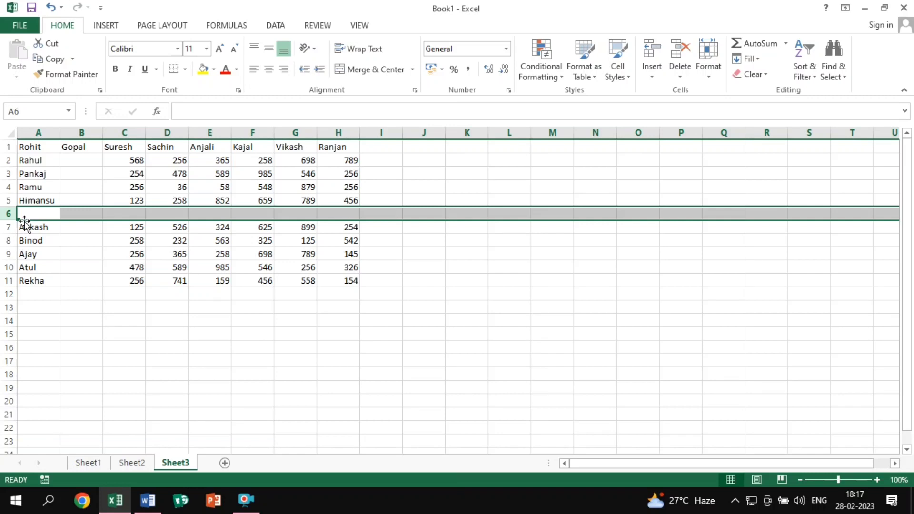
# - Enter a person's first name, with an initial capital, in cell A6 of the new row
pyautogui.click(38, 214)
pyautogui.click(36, 241)
pyautogui.click(33, 213)
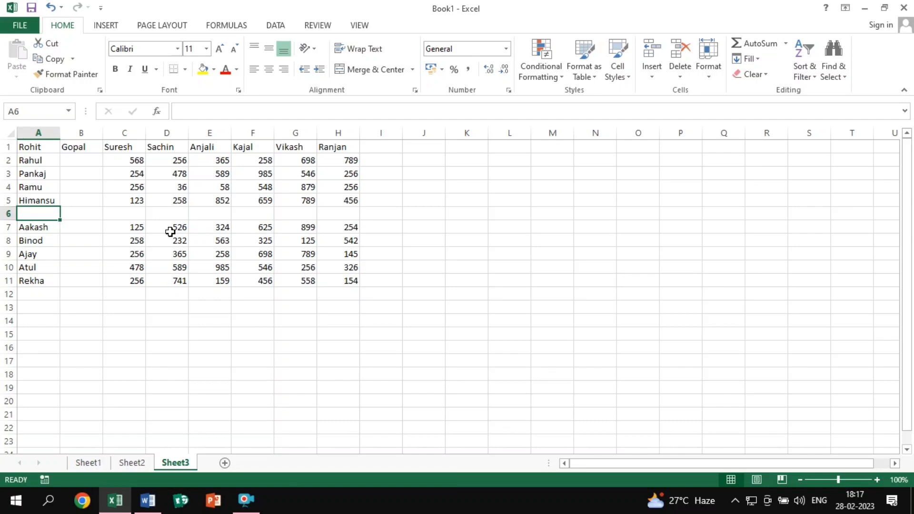
pyautogui.write('ri')
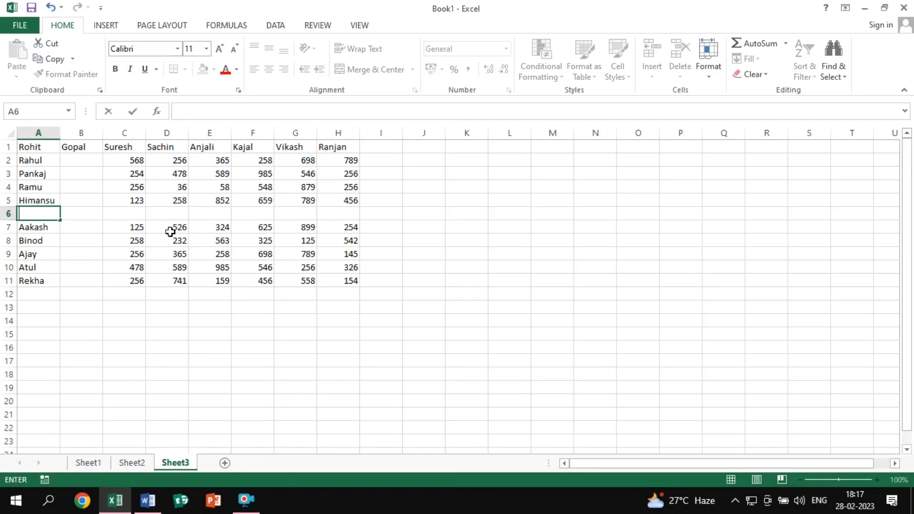
pyautogui.write('Ritu')
pyautogui.click(105, 265)
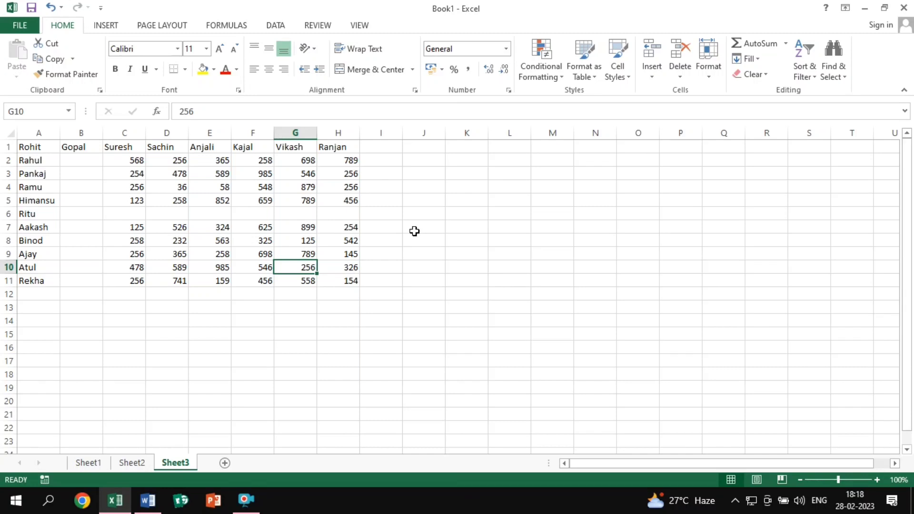
# - Widen column A to about three times its width by moving its border with column B
pyautogui.click(204, 199)
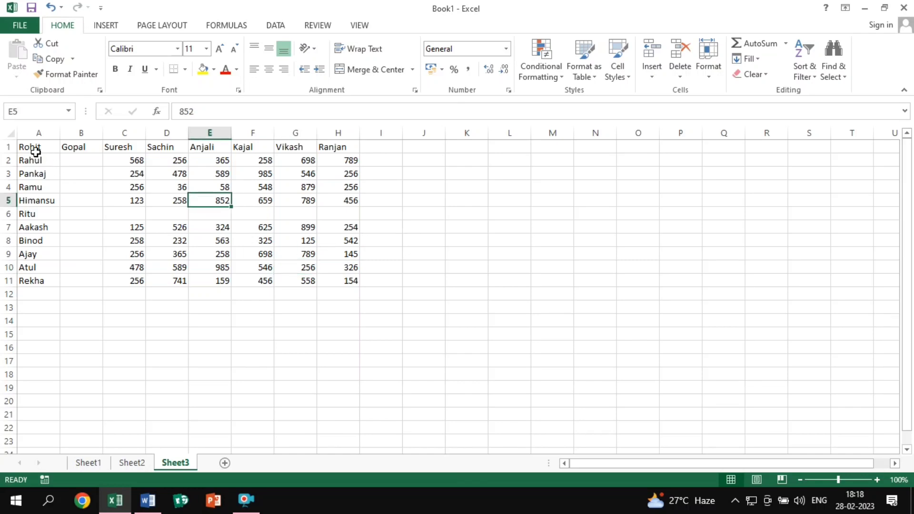
pyautogui.click(36, 133)
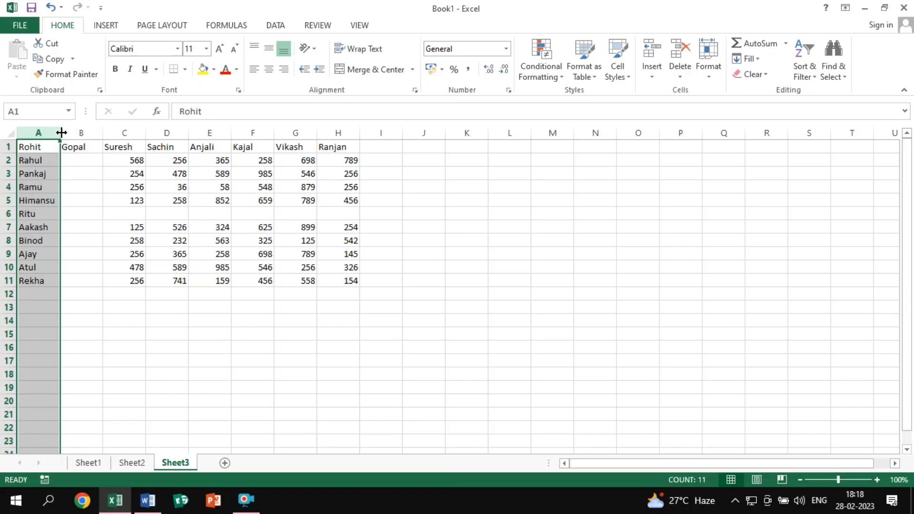
pyautogui.moveTo(62, 132); pyautogui.dragTo(146, 132)
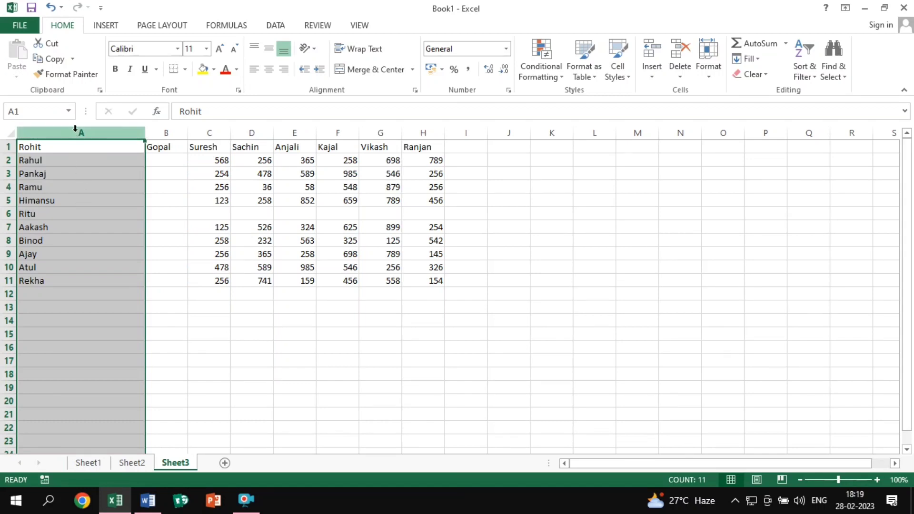
# - Compare the widths of columns A and B by selecting each column and cells in column A
pyautogui.click(172, 130)
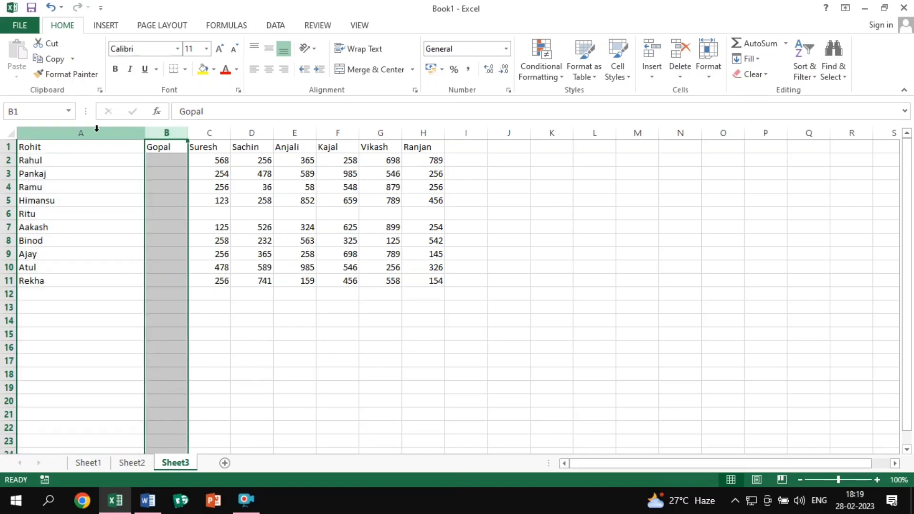
pyautogui.click(96, 130)
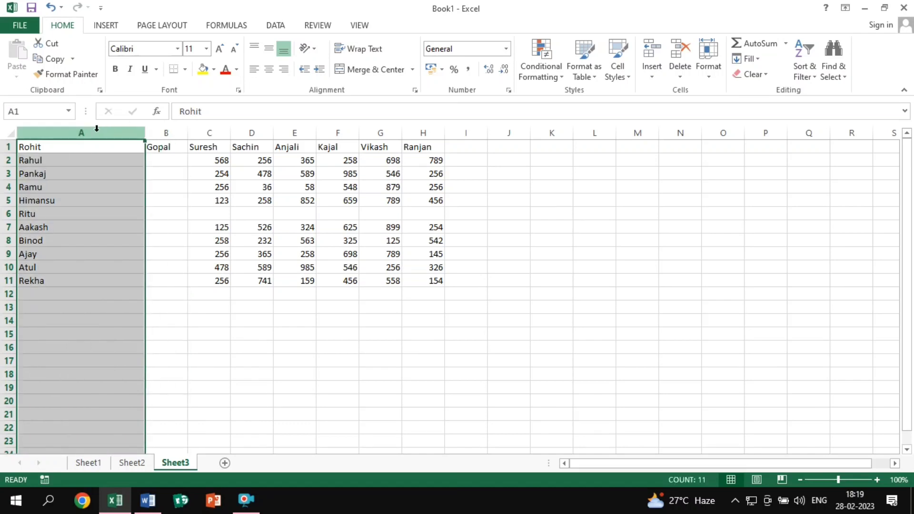
pyautogui.click(106, 174)
pyautogui.click(80, 135)
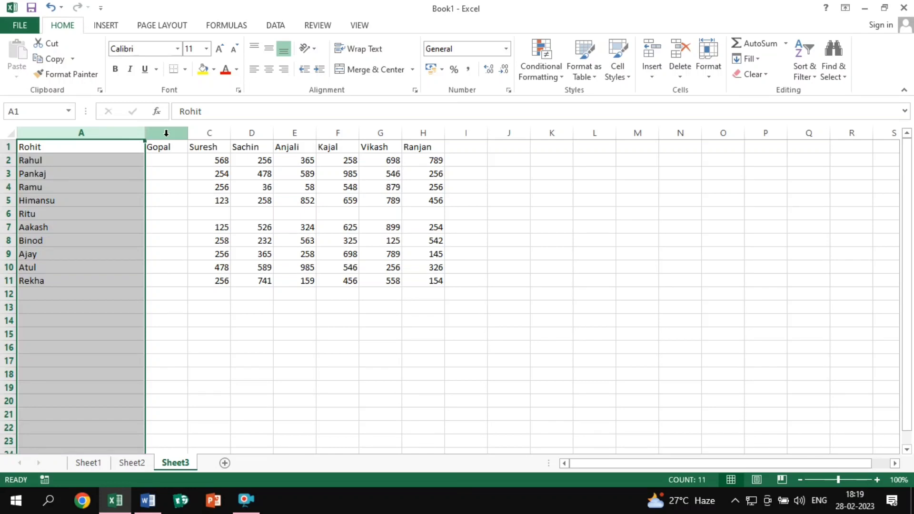
pyautogui.click(94, 174)
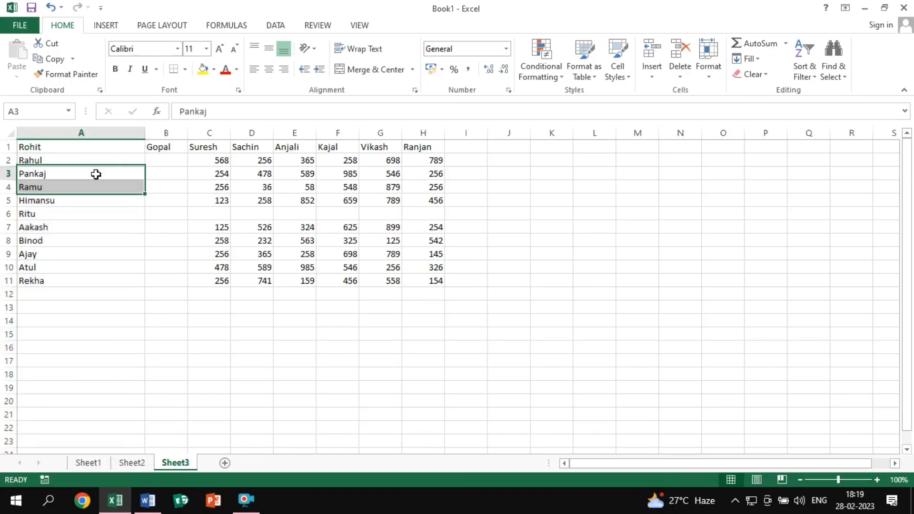
# - Set the width of column B to 60
pyautogui.click(167, 133)
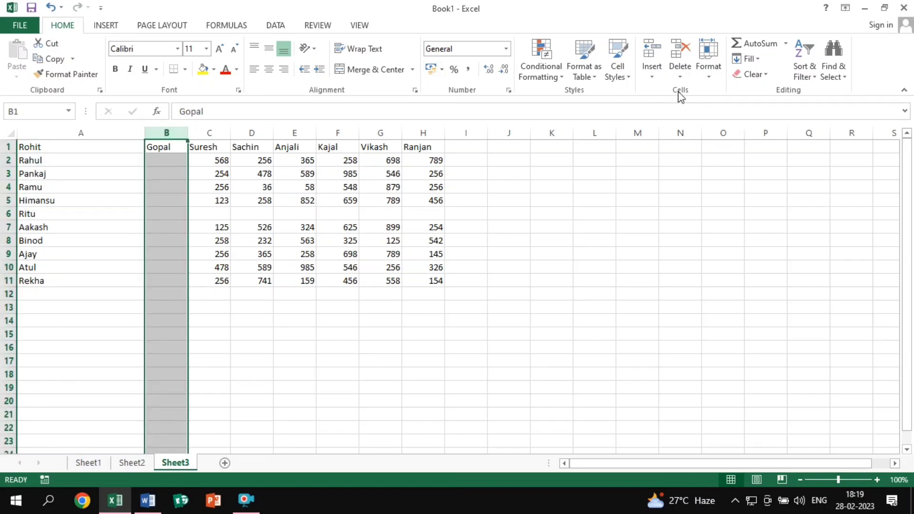
pyautogui.click(712, 75)
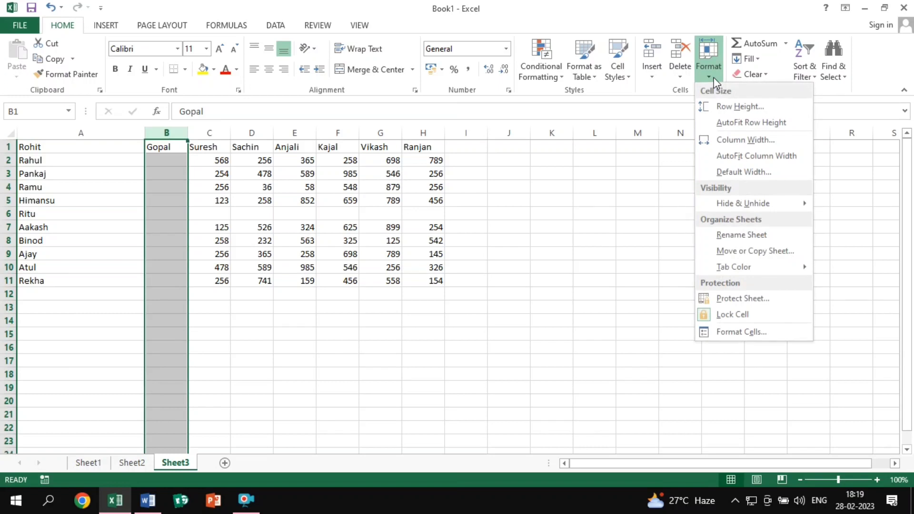
pyautogui.click(732, 140)
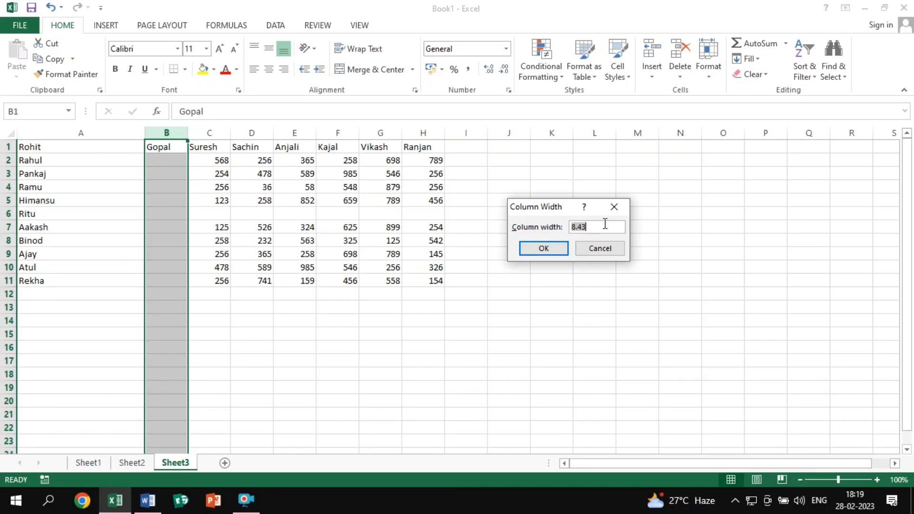
pyautogui.write('60')
pyautogui.click(548, 250)
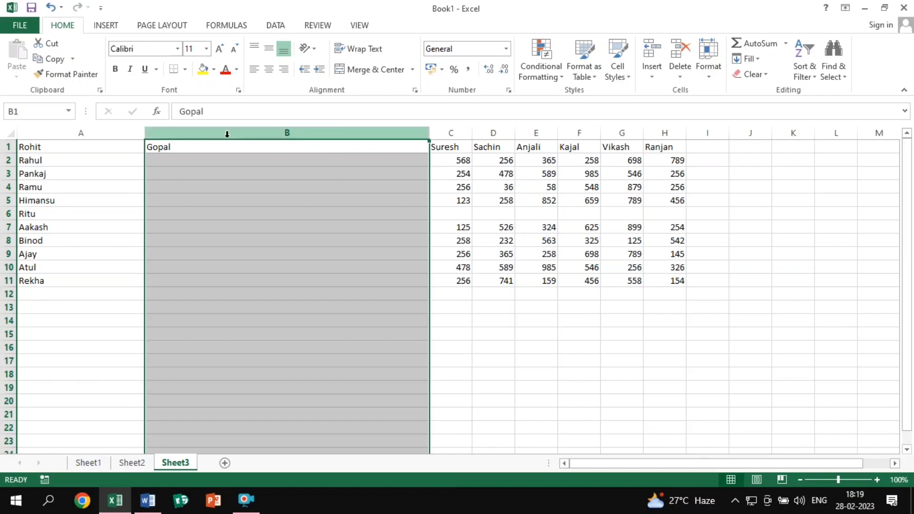
# - Undo the last two column width changes, on columns B and A
pyautogui.click(50, 8)
pyautogui.click(50, 8)
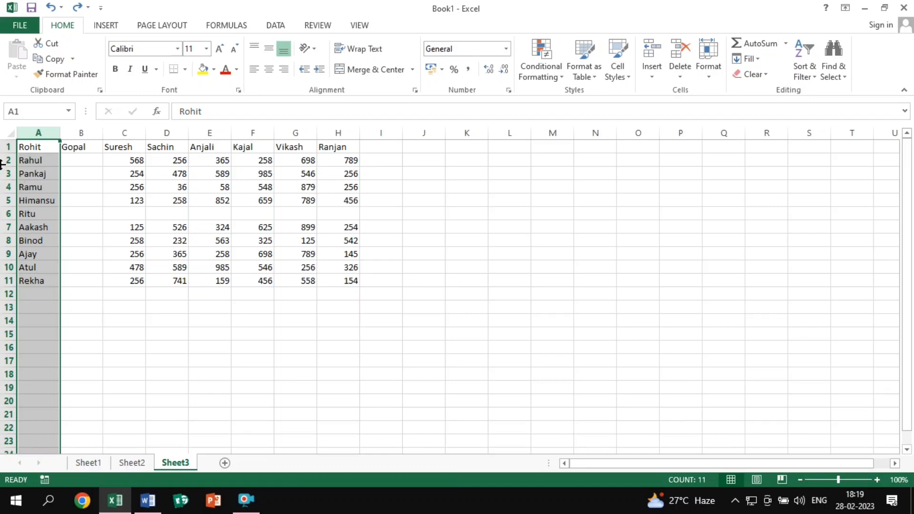
# - Increase the height of row 5 to nearly four times by moving its border with row 6
pyautogui.click(3, 161)
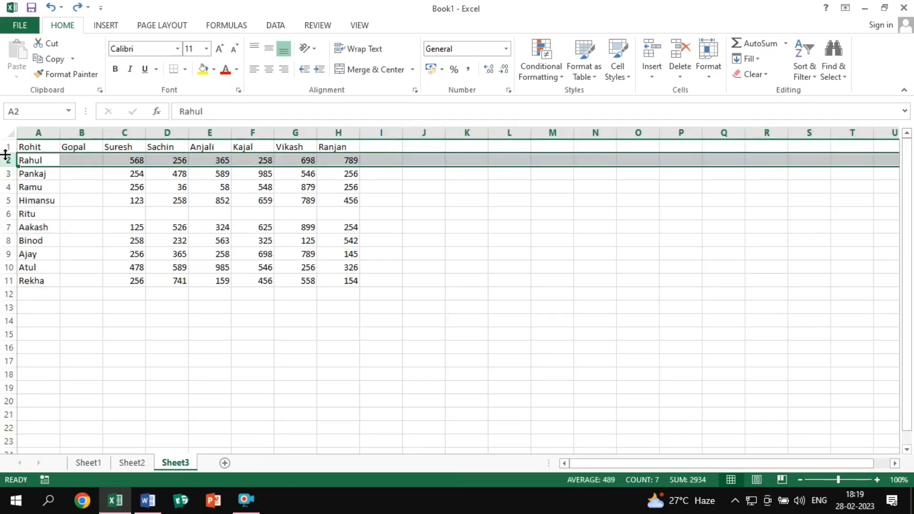
pyautogui.click(6, 200)
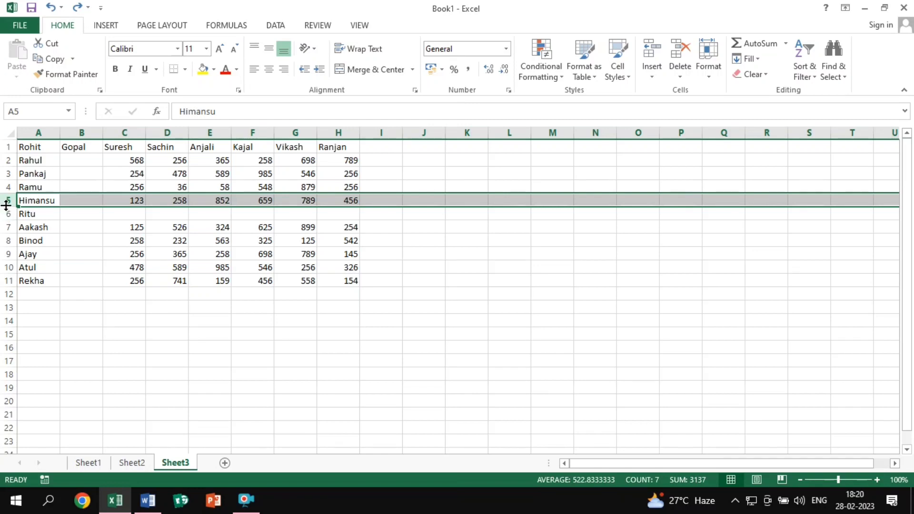
pyautogui.moveTo(6, 205); pyautogui.dragTo(6, 242)
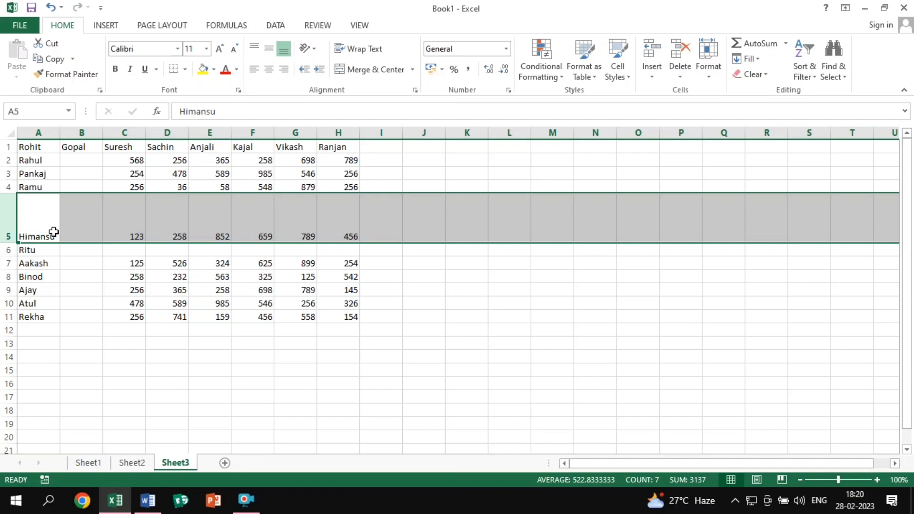
# - Set the height of row 10 to 100, and undo and redo the height change
pyautogui.click(7, 304)
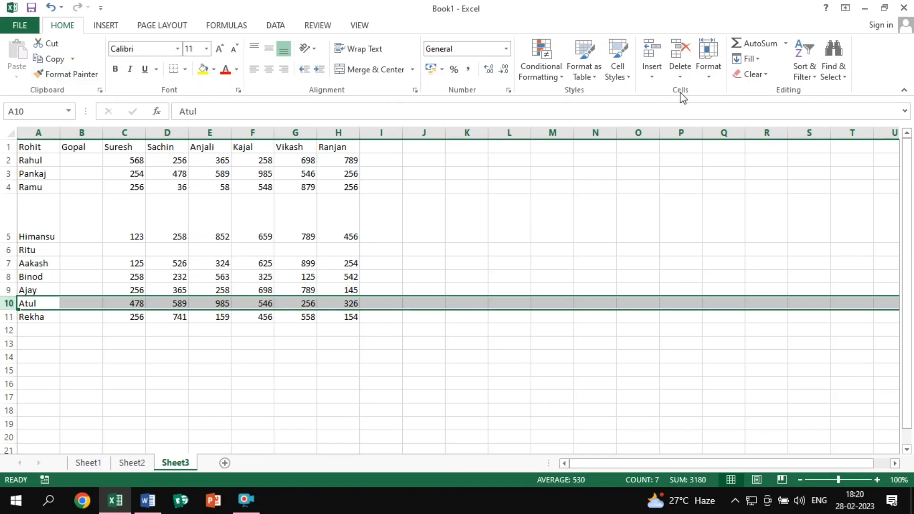
pyautogui.click(709, 70)
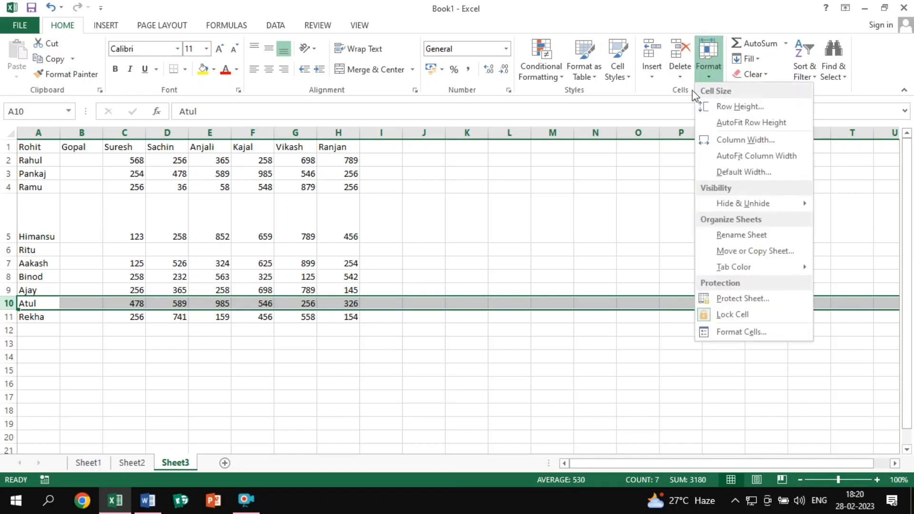
pyautogui.click(747, 109)
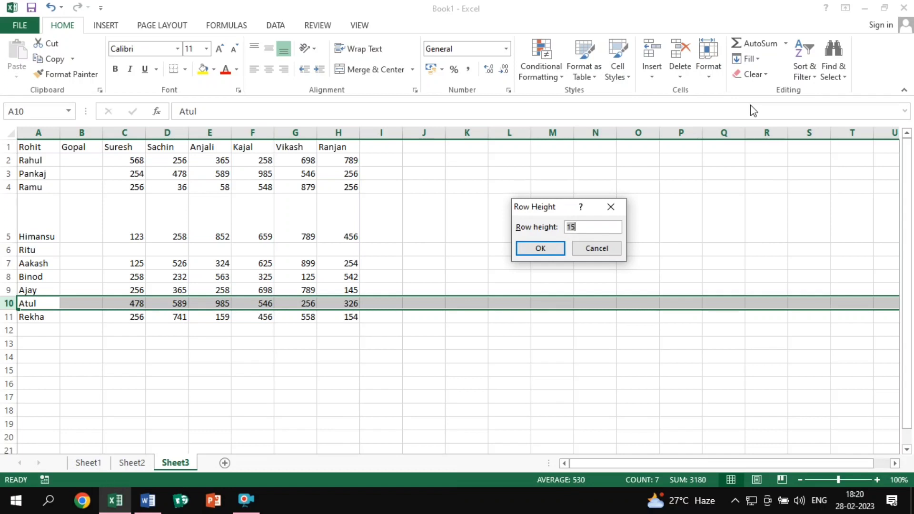
pyautogui.write('100')
pyautogui.click(541, 249)
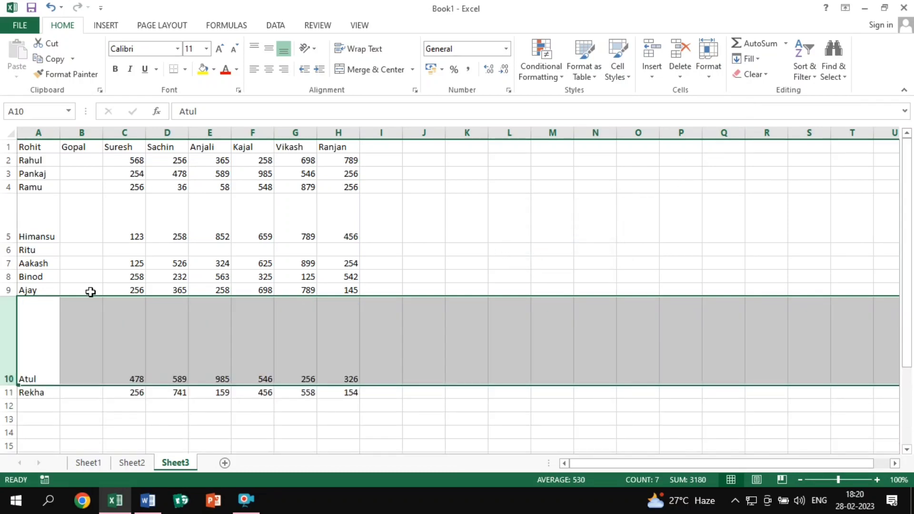
pyautogui.hotkey('ctrl', 'z')
pyautogui.hotkey('ctrl', 'y')
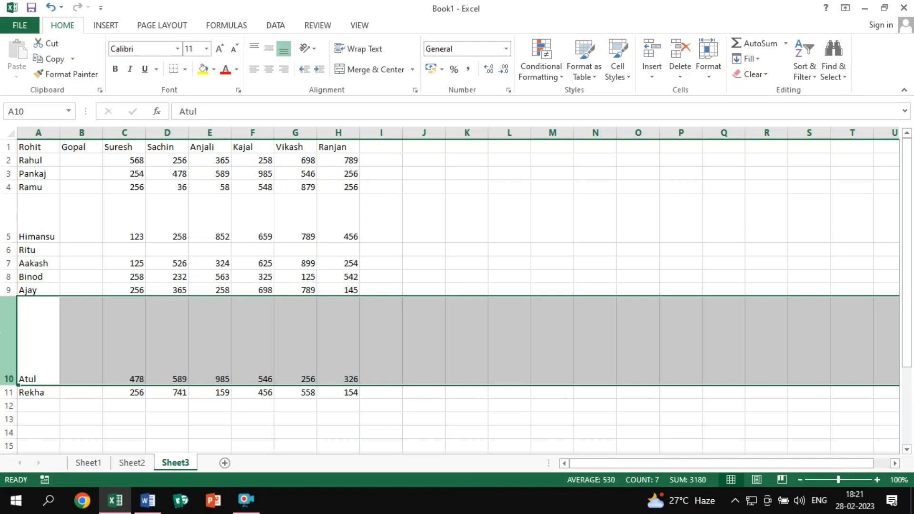
pyautogui.click(361, 226)
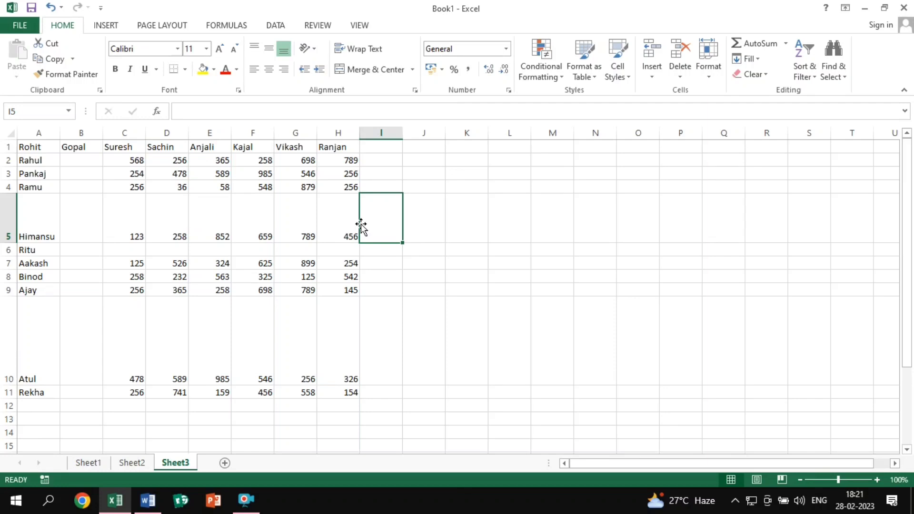
pyautogui.press('Up')
pyautogui.press('Left')
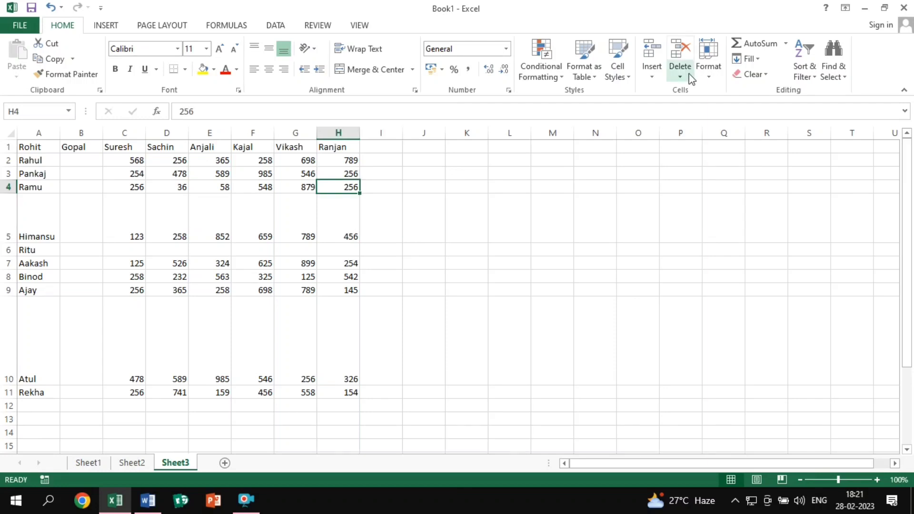
pyautogui.click(210, 200)
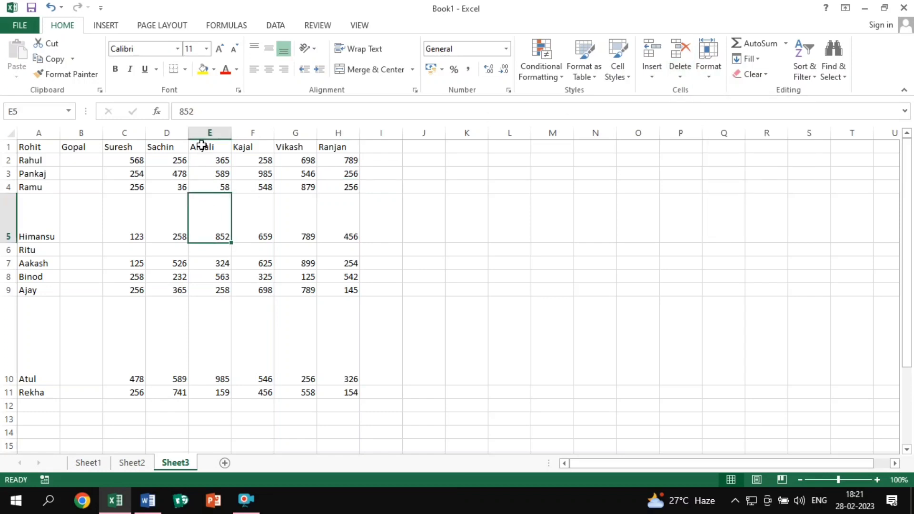
pyautogui.click(202, 133)
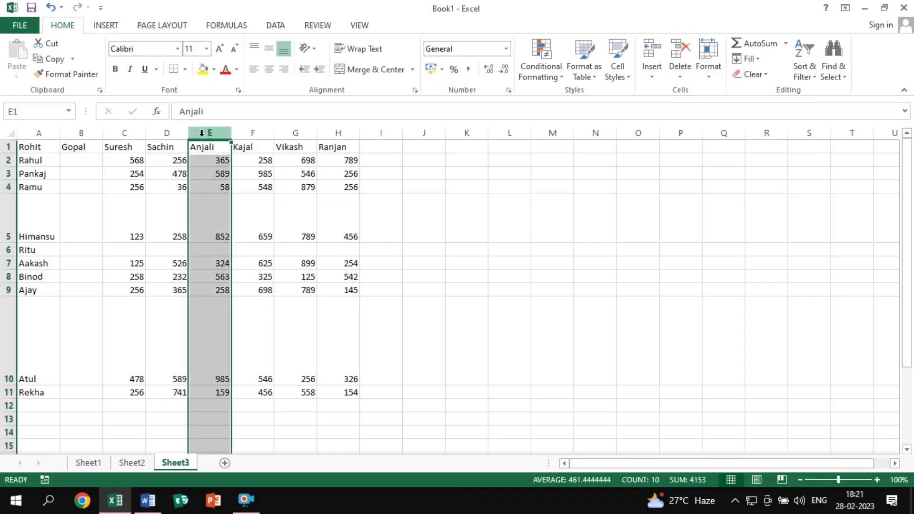
pyautogui.click(7, 186)
pyautogui.click(7, 173)
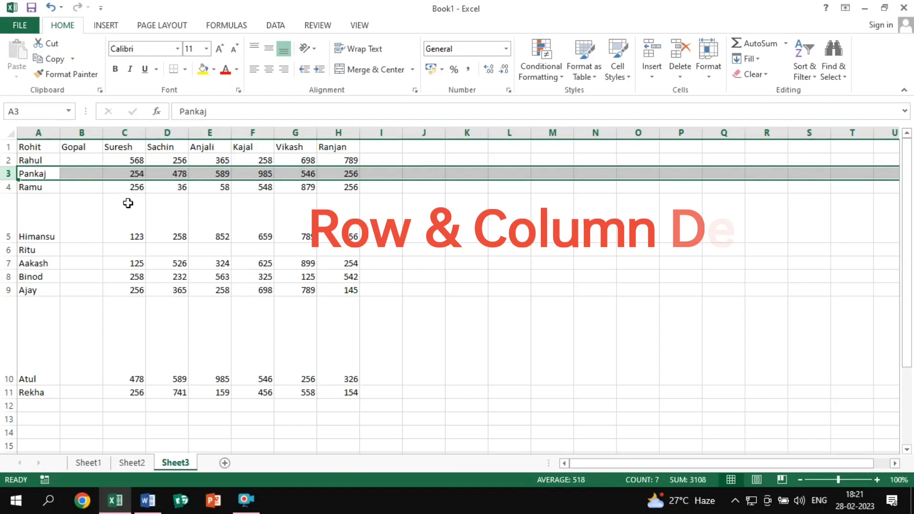
# - Undo the height changes of rows 10 and 5, and delete the whole sheet row 5
pyautogui.click(7, 218)
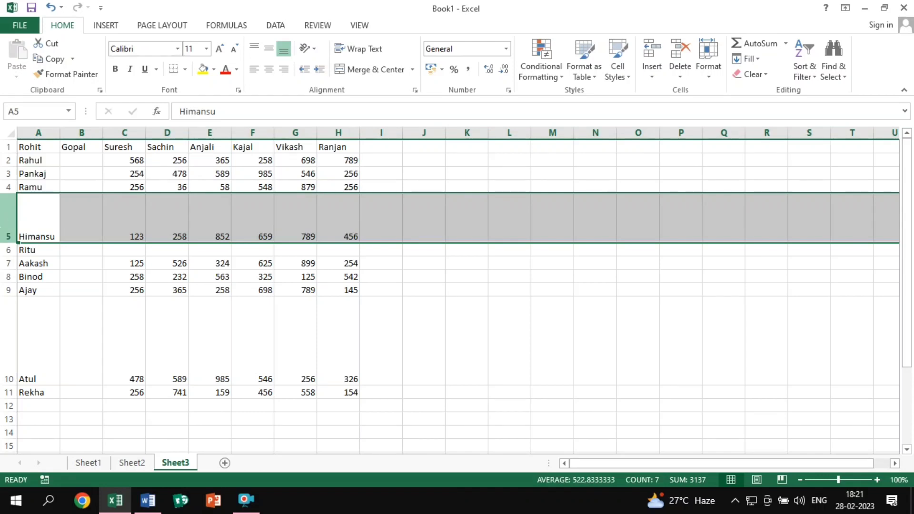
pyautogui.hotkey('ctrl', 'z')
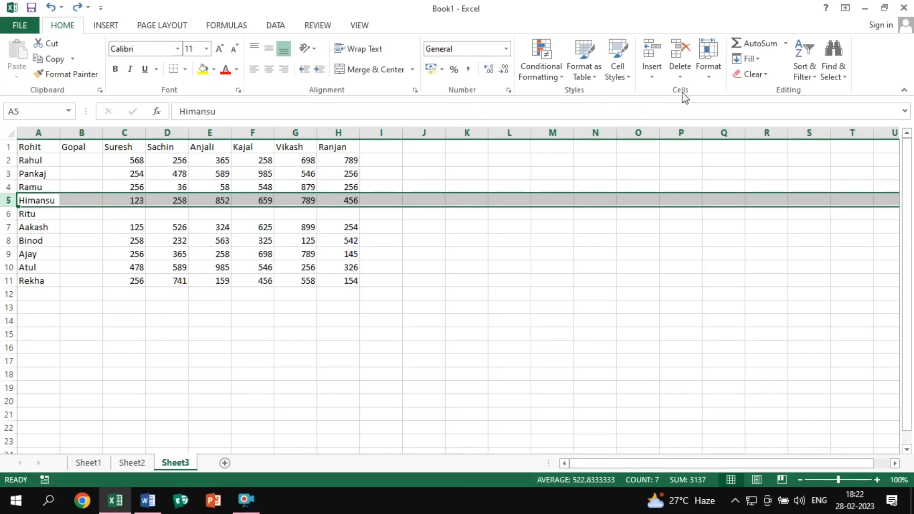
pyautogui.click(680, 51)
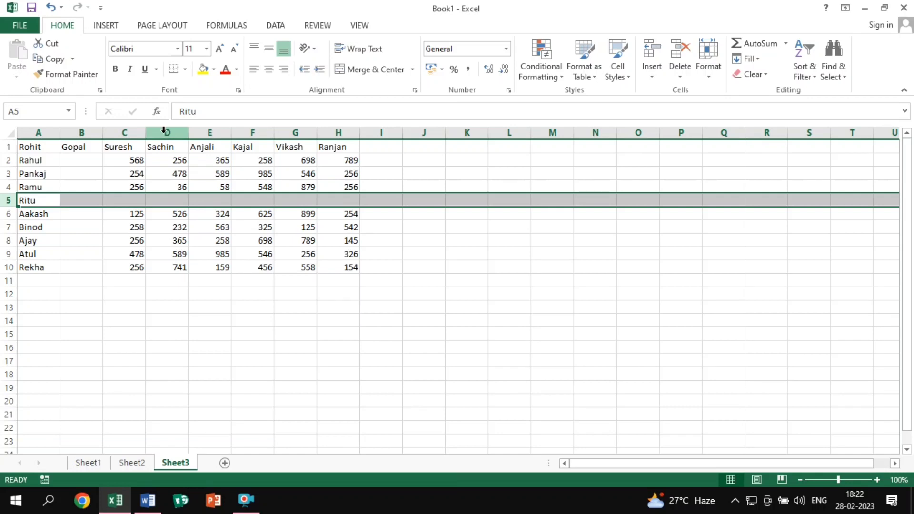
# - Delete the whole sheet column E and the mostly empty sheet row 5
pyautogui.click(218, 132)
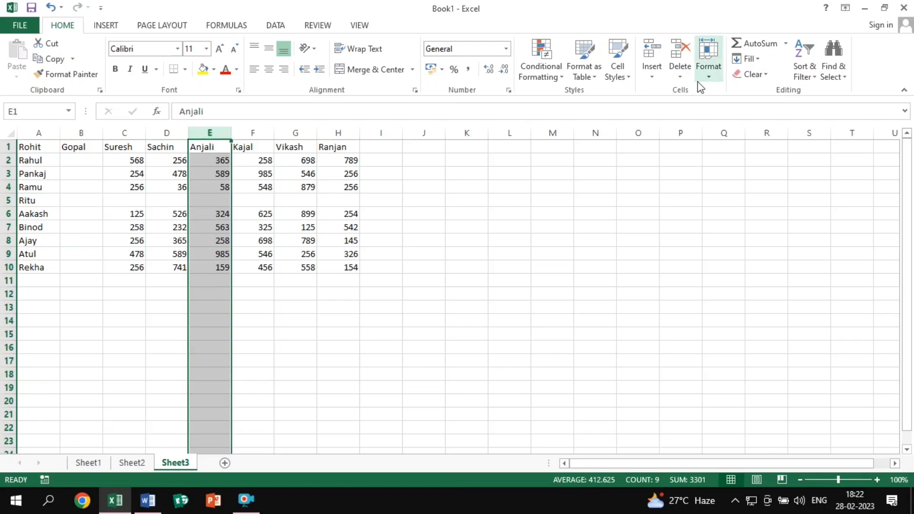
pyautogui.click(682, 51)
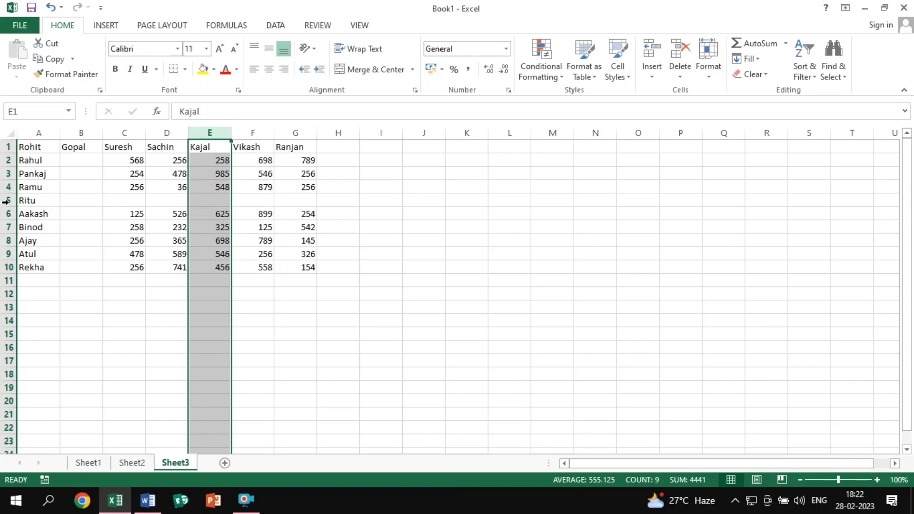
pyautogui.click(8, 201)
pyautogui.click(686, 48)
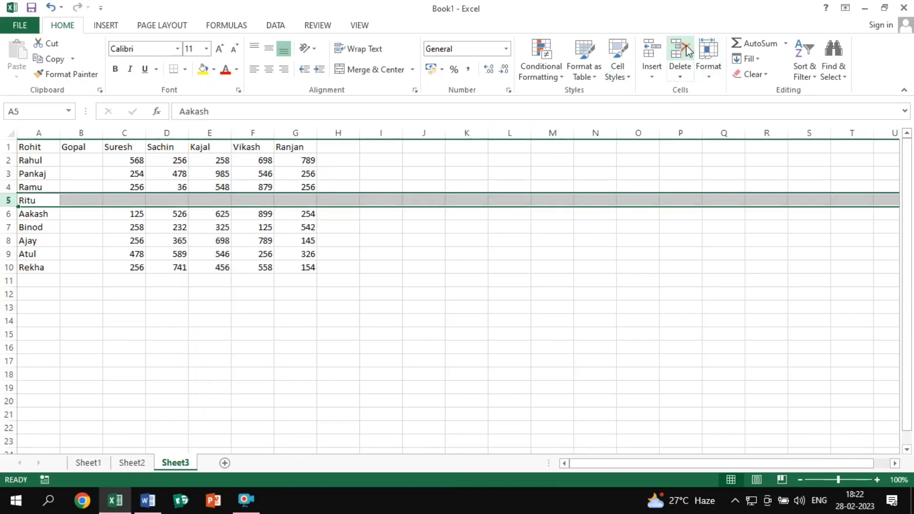
# - Delete the whole sheet column F and select cell C9
pyautogui.click(253, 133)
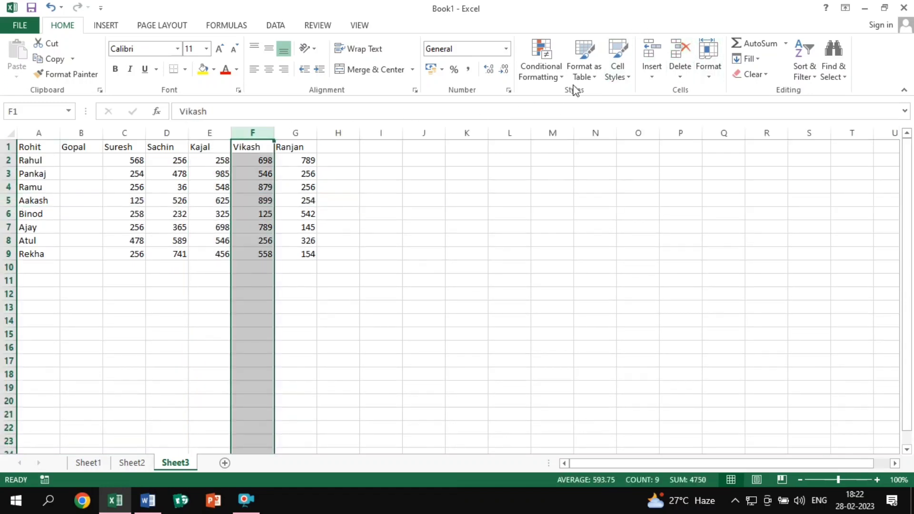
pyautogui.click(677, 57)
pyautogui.click(126, 252)
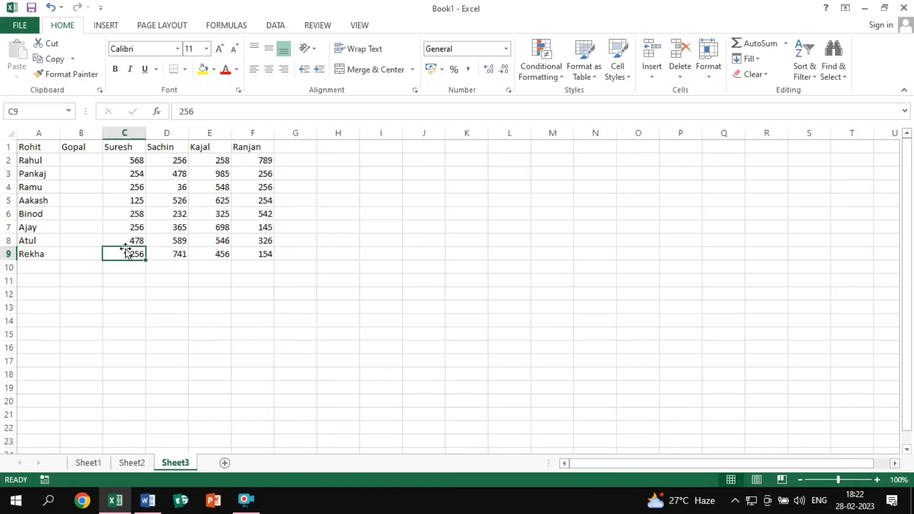